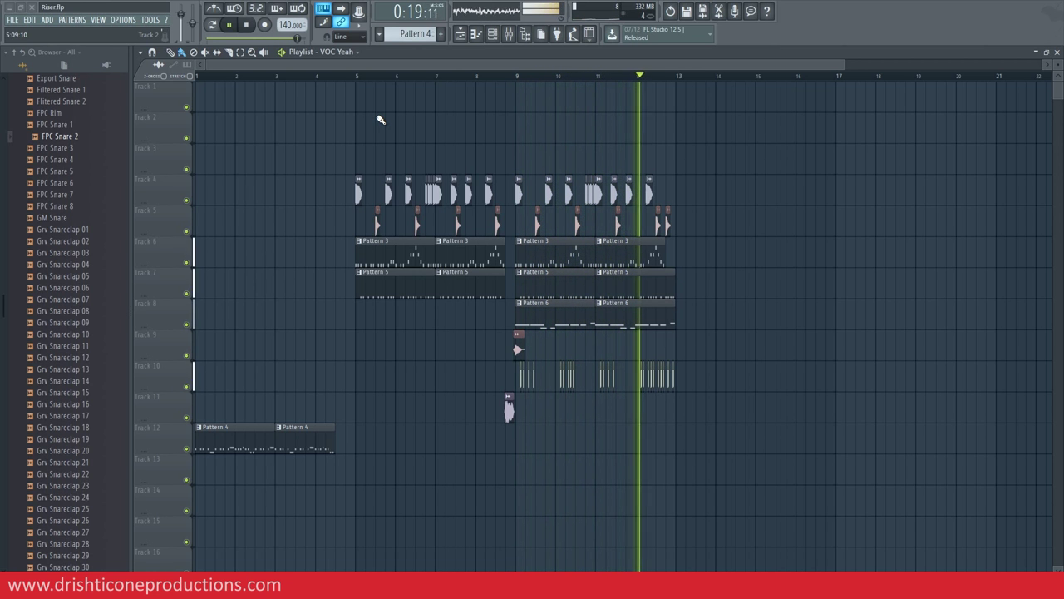
Stop playback, audition the Gamer melody notes of Pattern 3 in the piano roll, and return to the playlist.
left_click(246, 24)
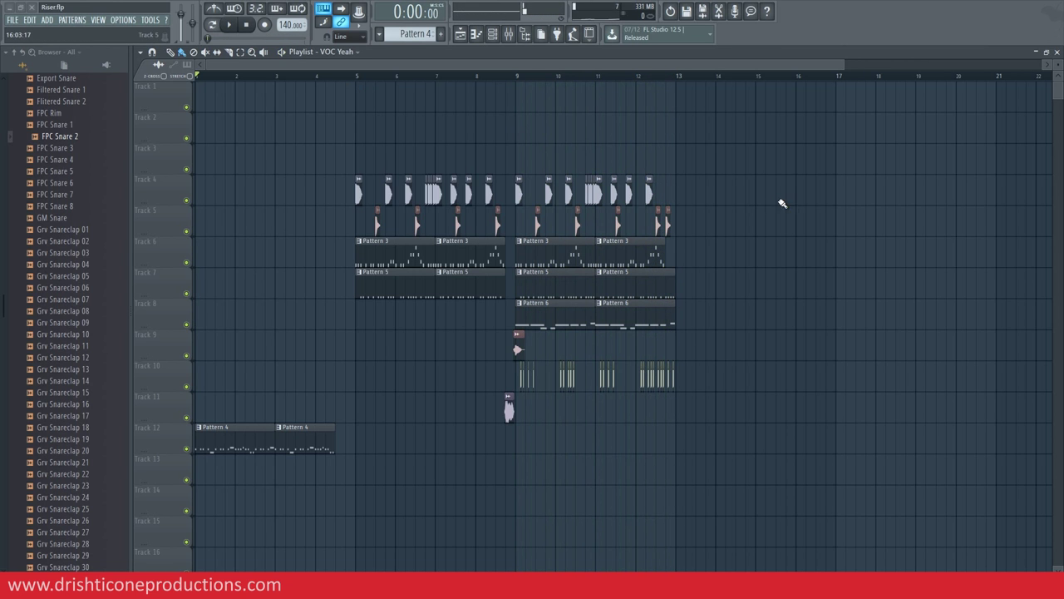
scroll(627, 78, "up", 4)
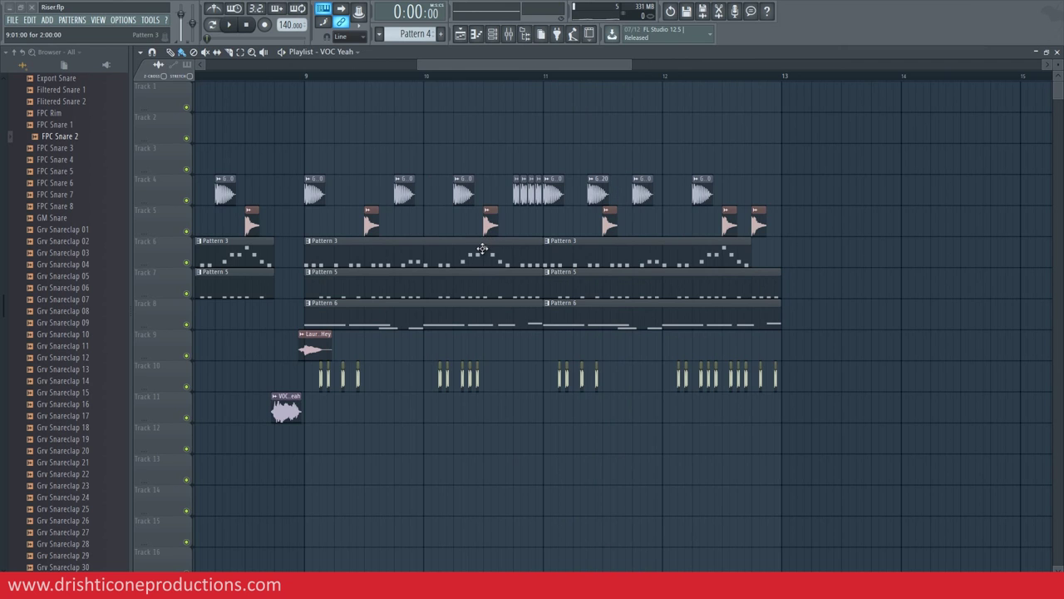
double_click(469, 259)
scroll(561, 77, "down", 2)
left_click(171, 267)
left_click(170, 267)
left_click(171, 236)
left_click(170, 219)
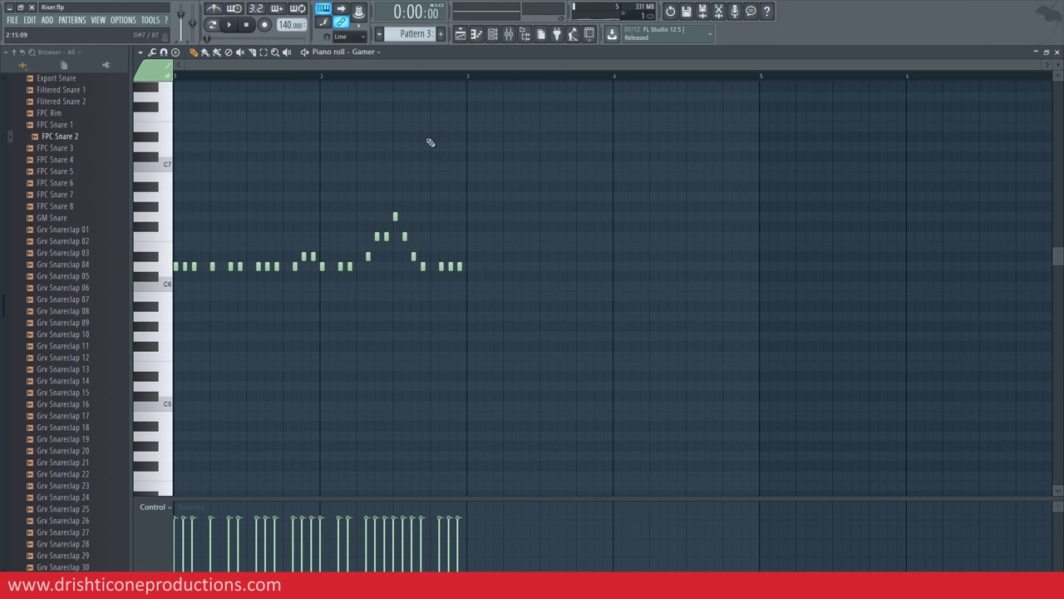
left_click(459, 34)
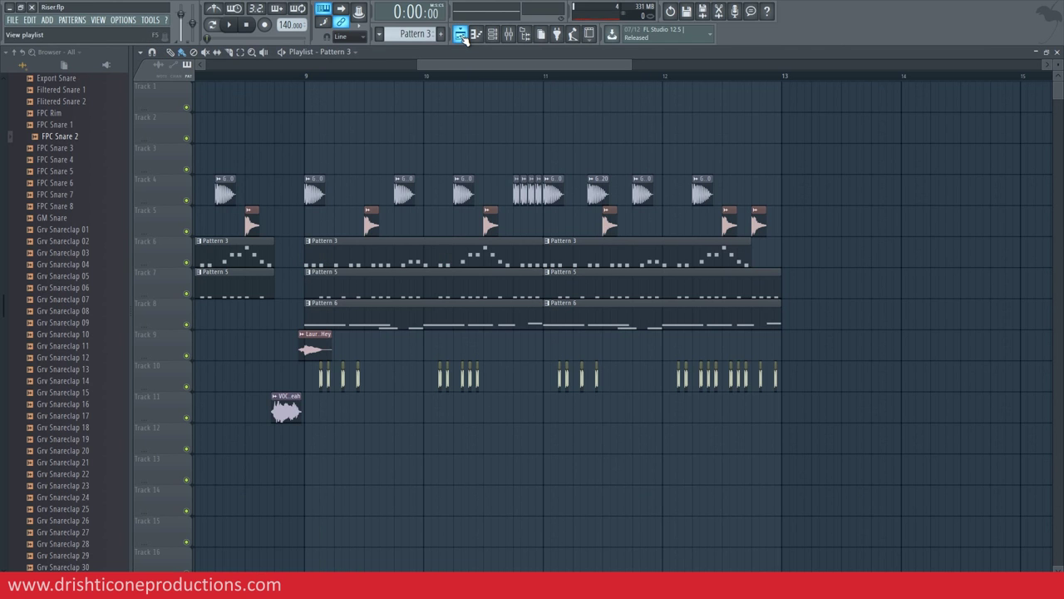
Check the VOC Improv sample's settings and play its clips from bar 9 with Track 10 briefly soloed.
double_click(321, 376)
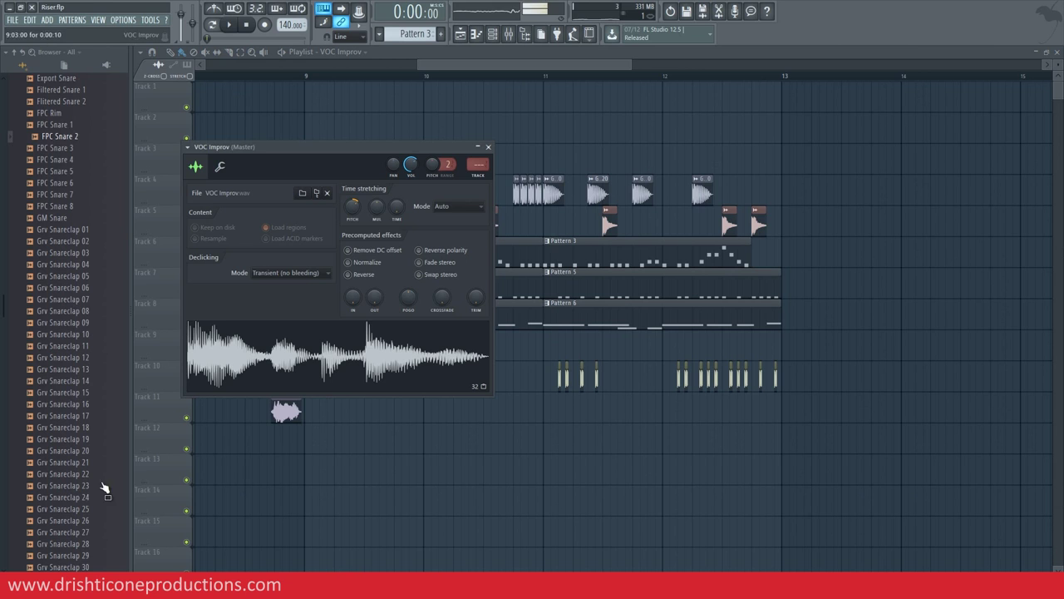
right_click(408, 433)
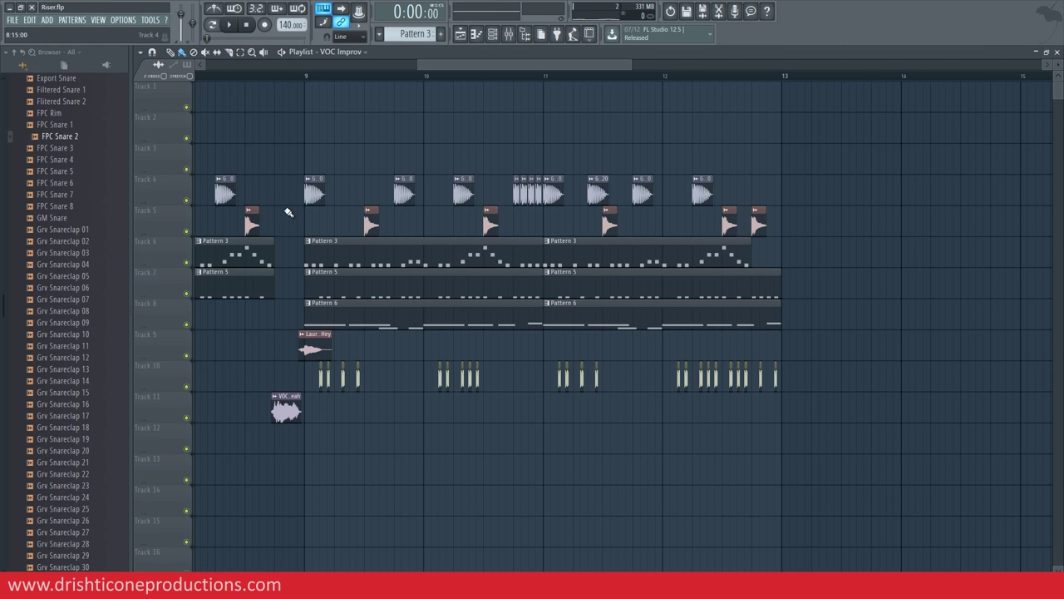
left_click(306, 77)
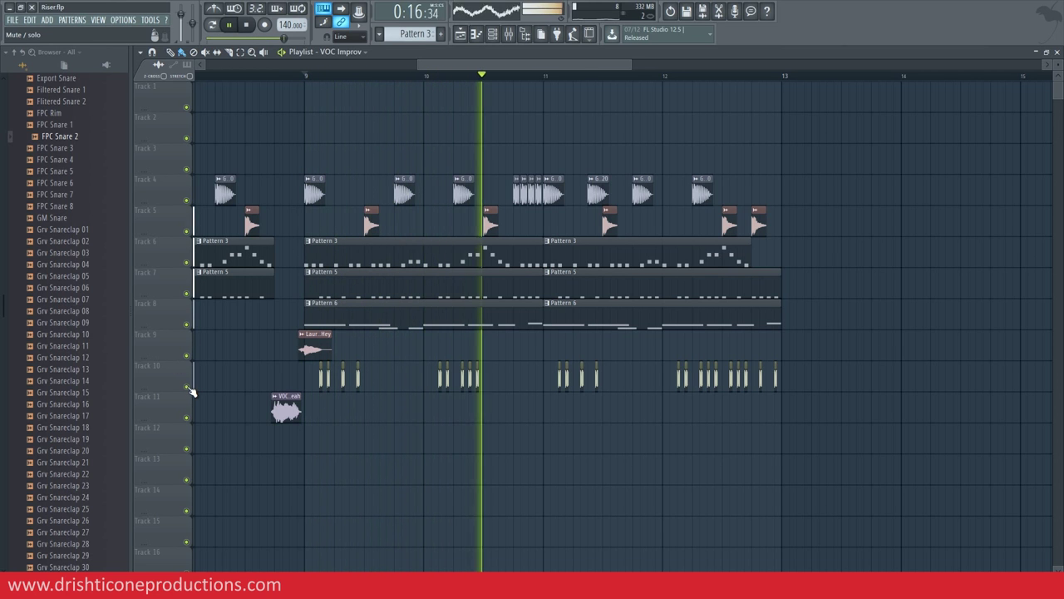
right_click(186, 387)
key("space")
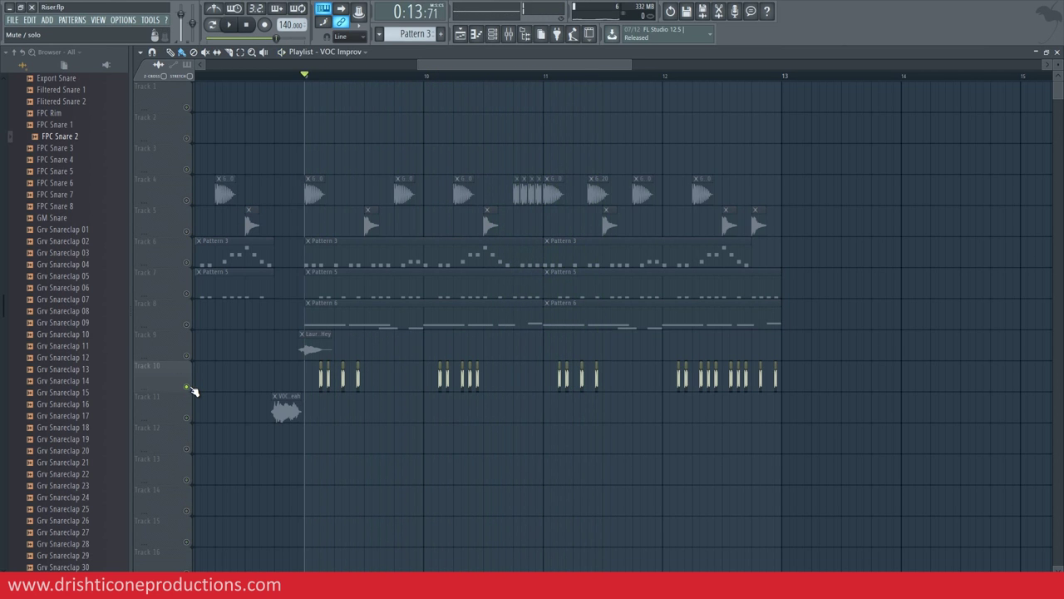
right_click(188, 388)
Play the arrangement from bar 3 across the transition into bar 5, then reset the playhead to the start.
scroll(430, 74, "down", 5)
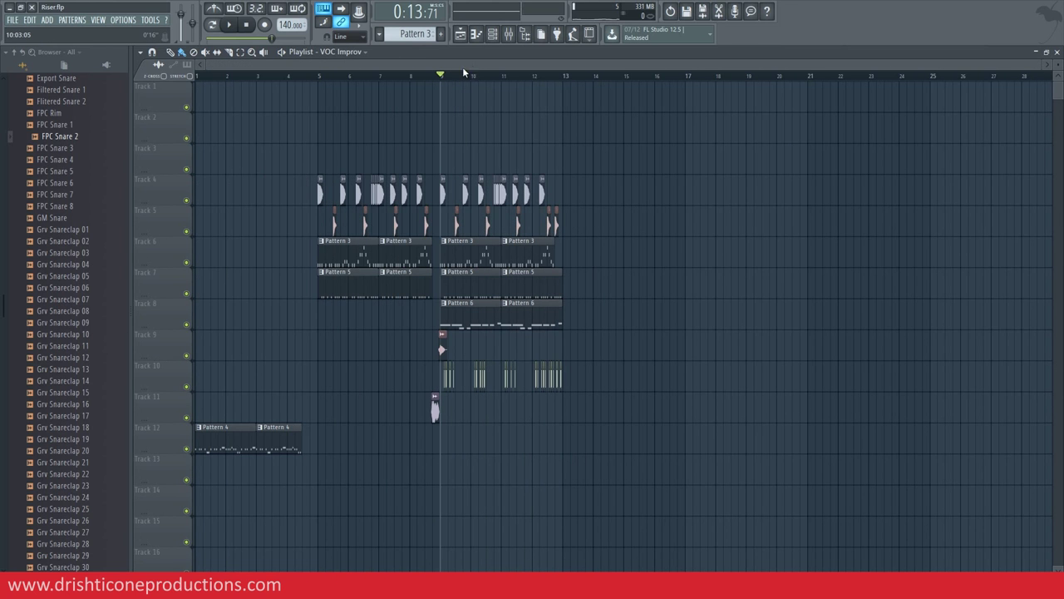
left_click(262, 77)
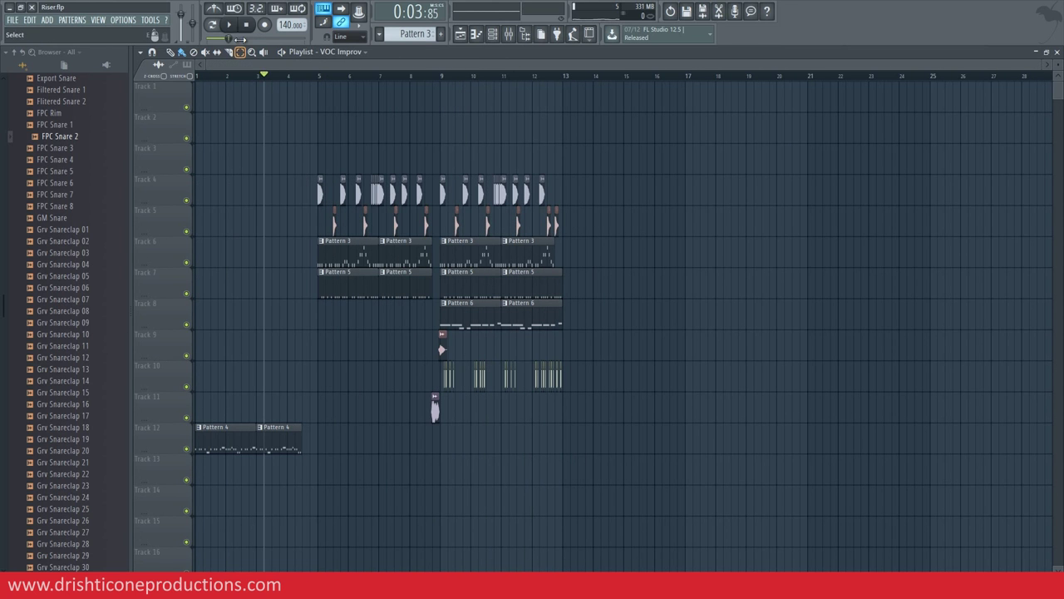
left_click(248, 27)
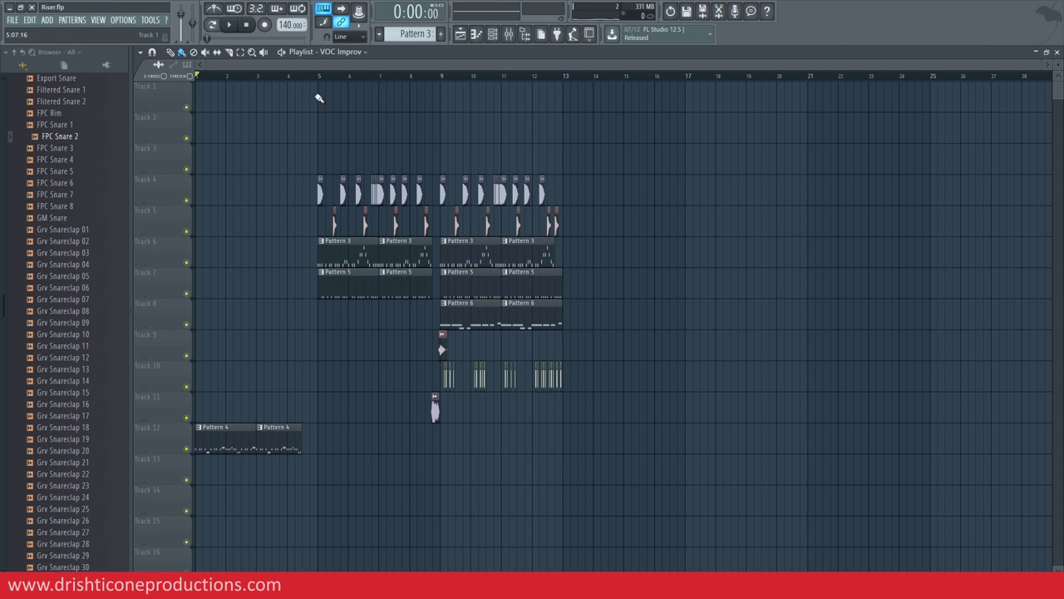
scroll(302, 78, "up", 2)
scroll(335, 66, "left", 3)
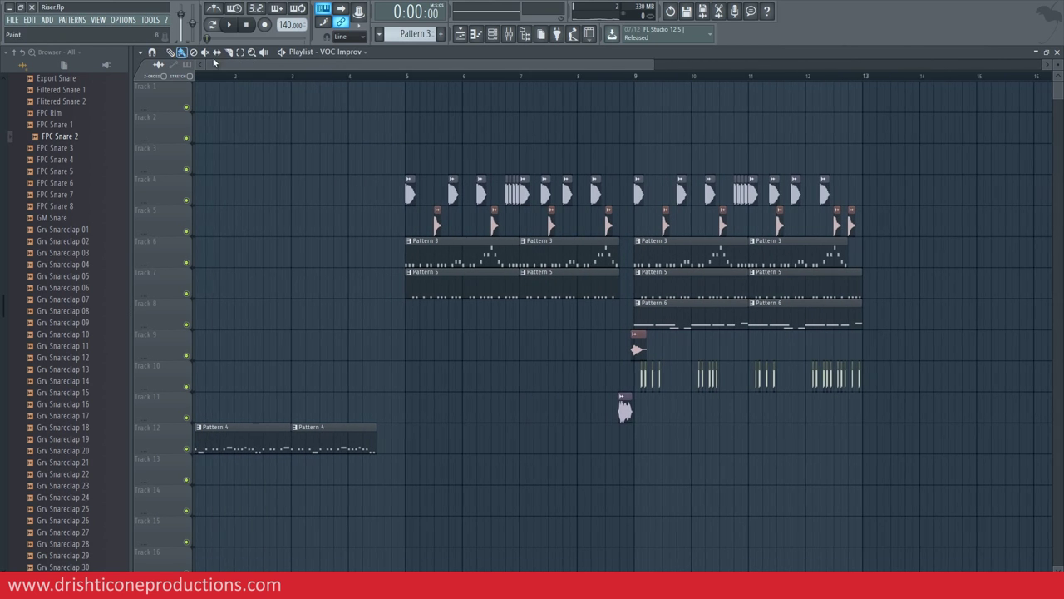
left_click(345, 77)
key("space")
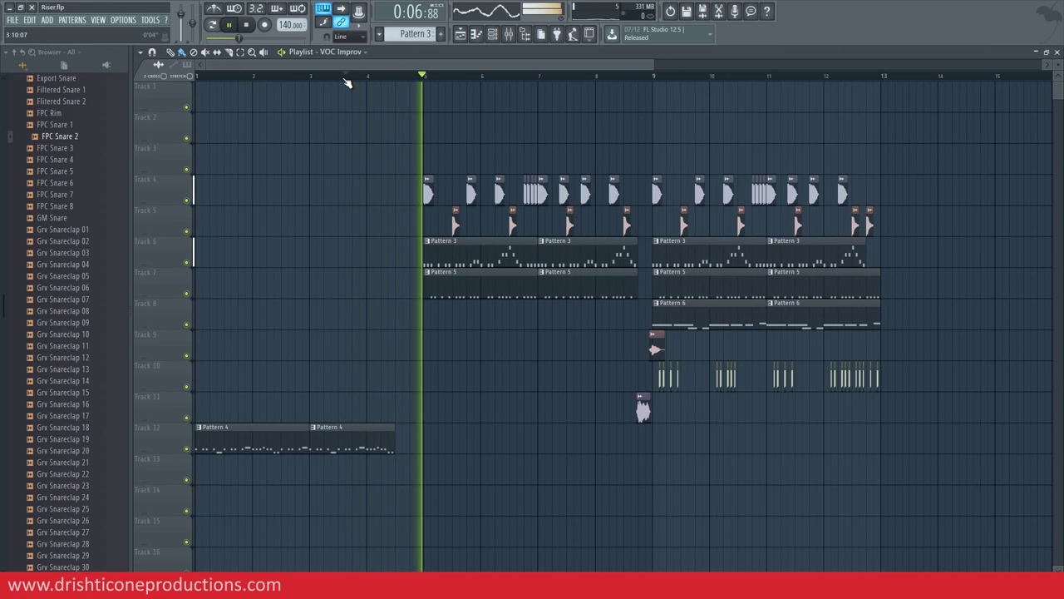
key("space")
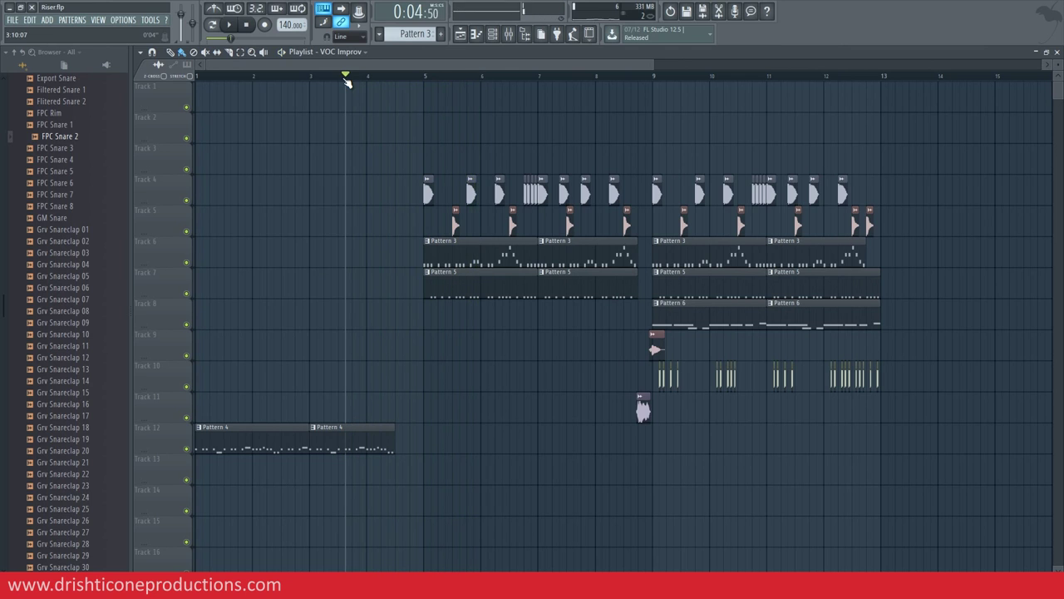
left_click(248, 27)
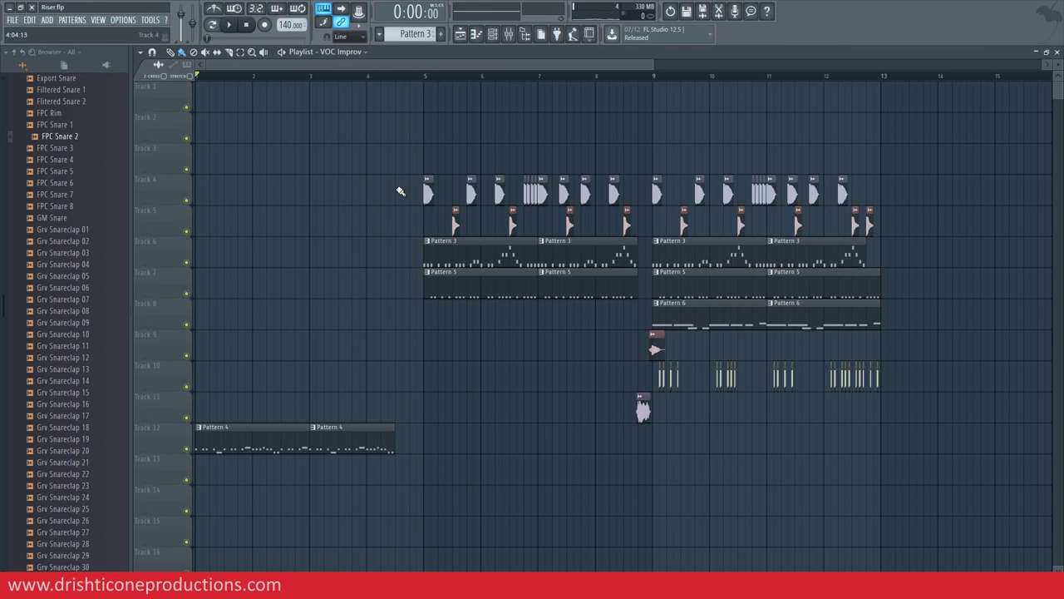
Select Pattern 7 and place one clip of it on Track 16 at bar 1.
scroll(408, 35, "down", 1)
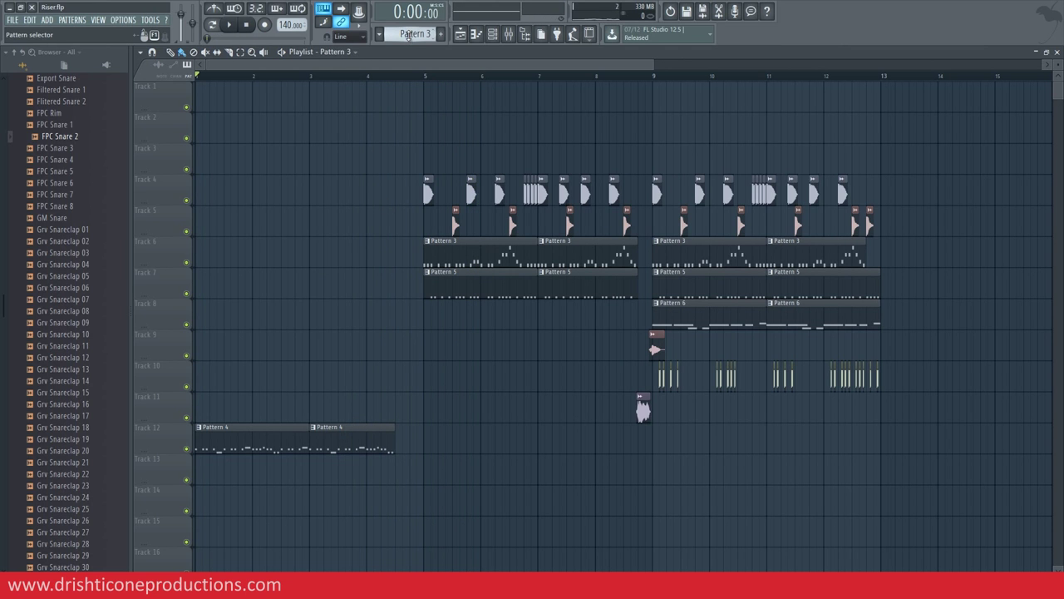
scroll(408, 36, "down", 1)
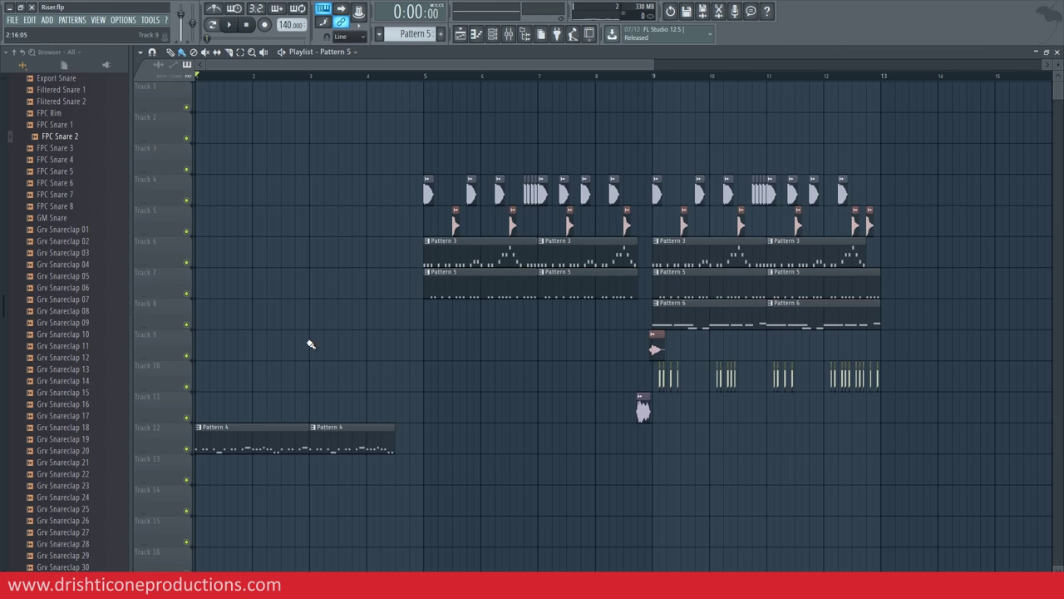
scroll(281, 433, "down", 4)
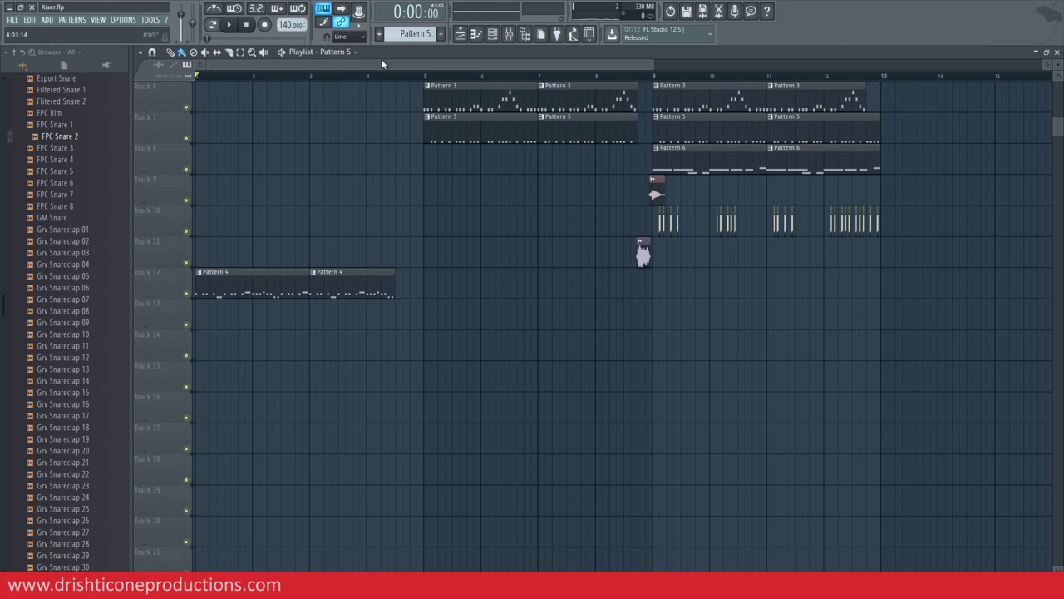
scroll(404, 34, "down", 2)
left_click(375, 406)
left_click_drag(394, 405, 168, 406)
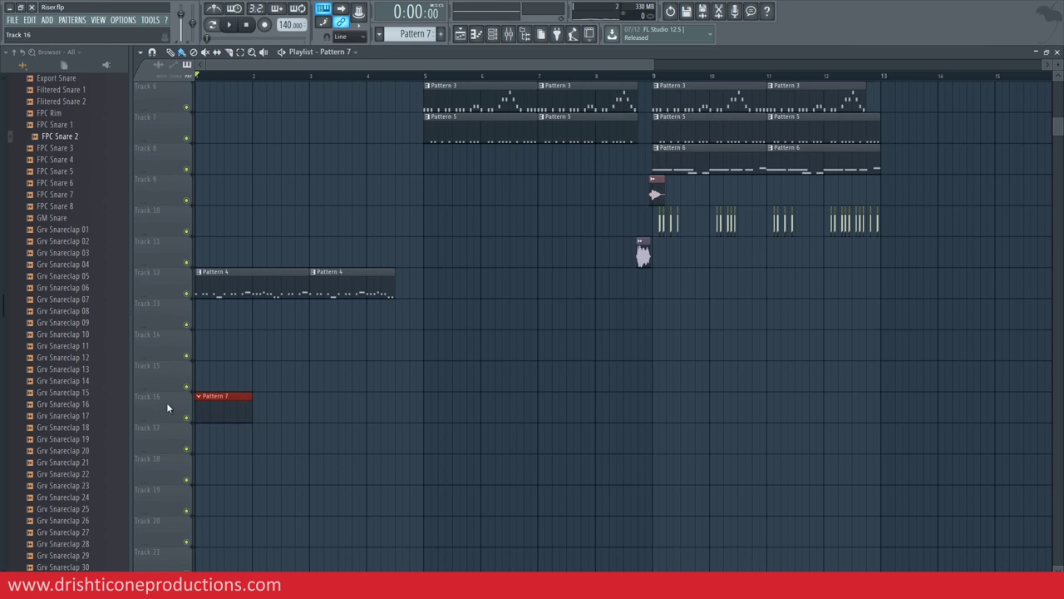
Add a Toxic Biohazard channel to Pattern 7 and open its presets library.
double_click(227, 400)
left_click(512, 295)
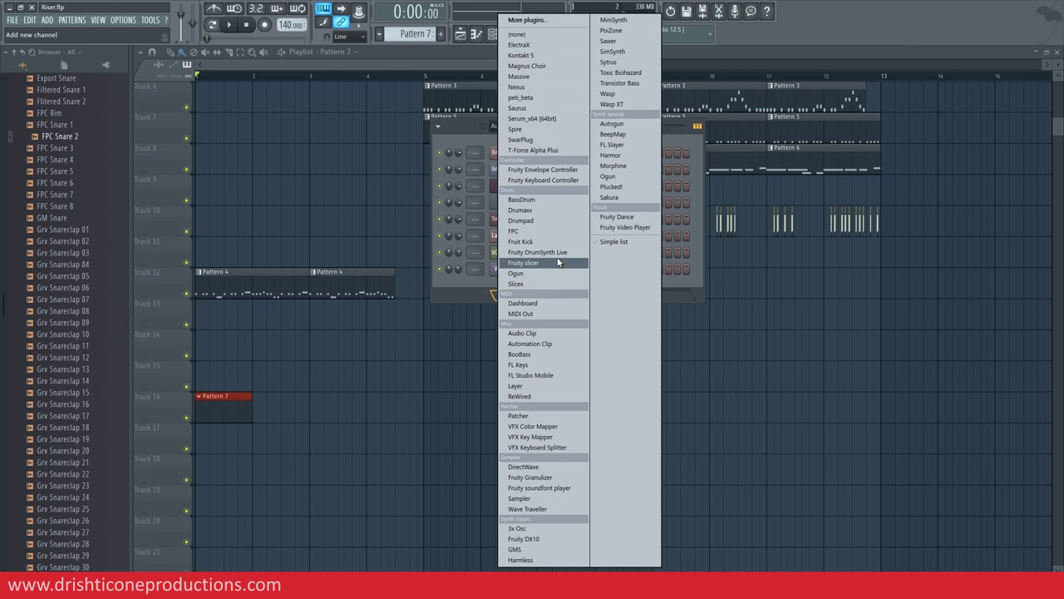
left_click(620, 74)
left_click(425, 172)
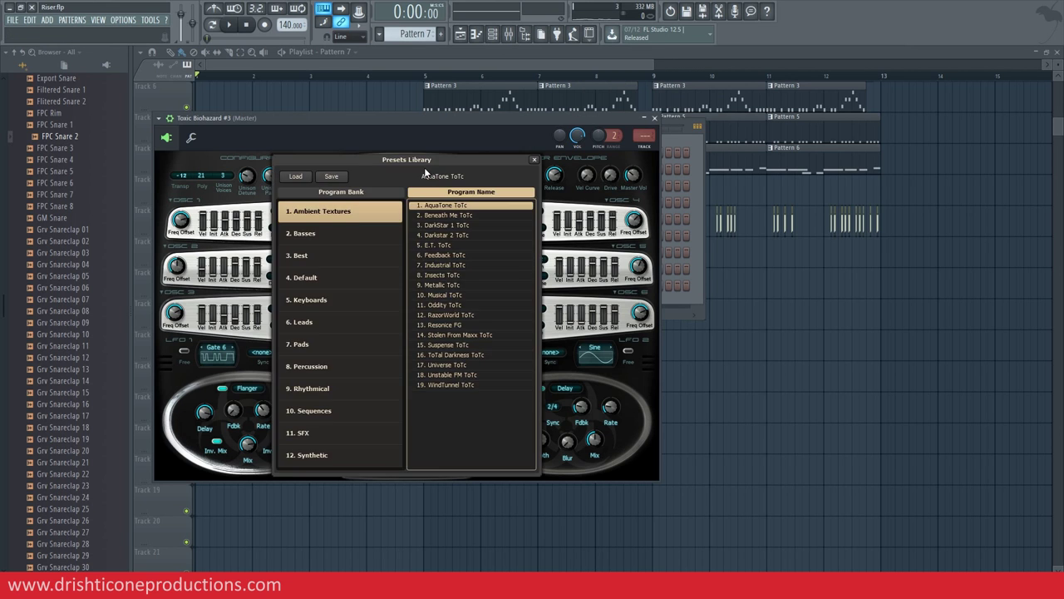
Try several Toxic Biohazard presets, load CREAM ToTc from the Leads bank, and close the plugin.
left_click(306, 233)
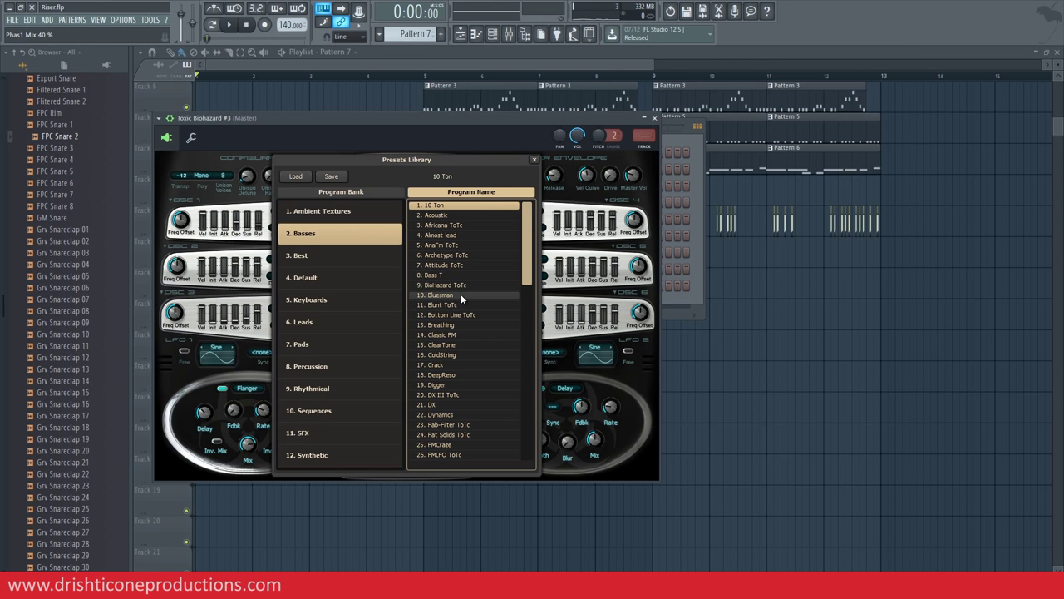
left_click(315, 324)
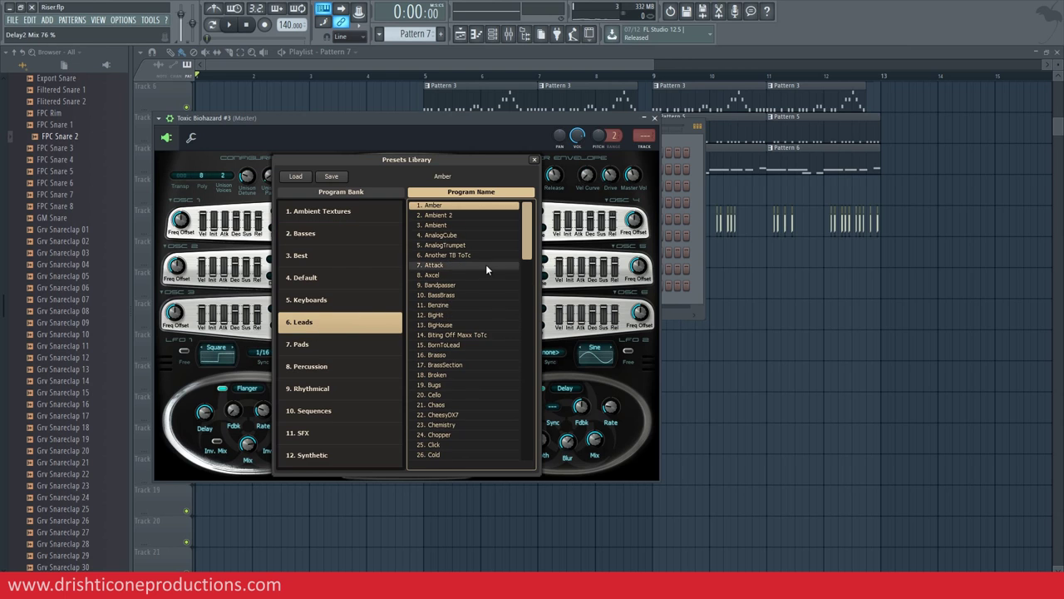
left_click(458, 344)
left_click(456, 364)
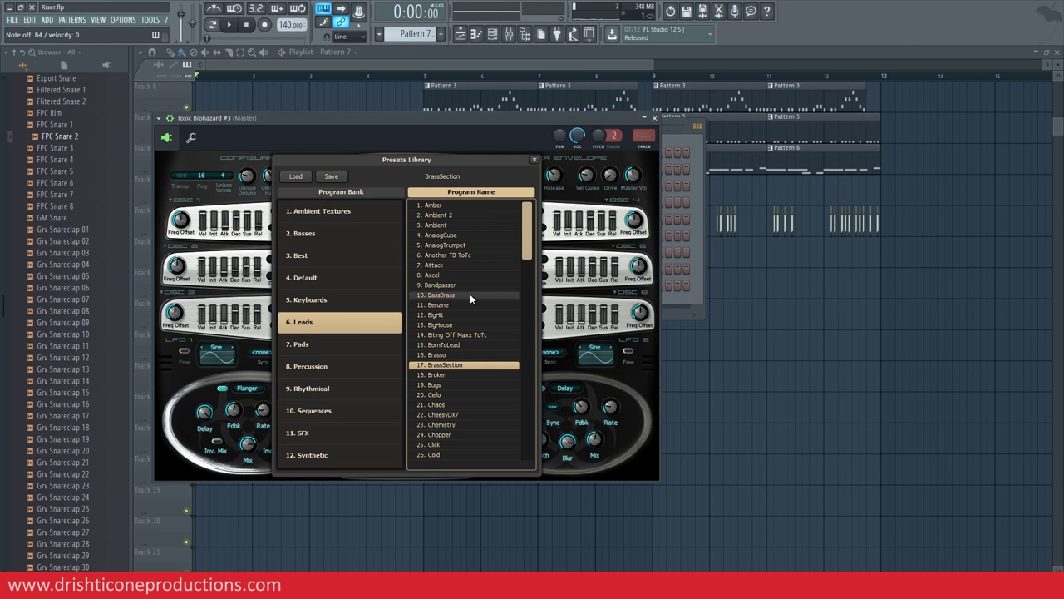
scroll(469, 295, "down", 3)
scroll(470, 295, "down", 2)
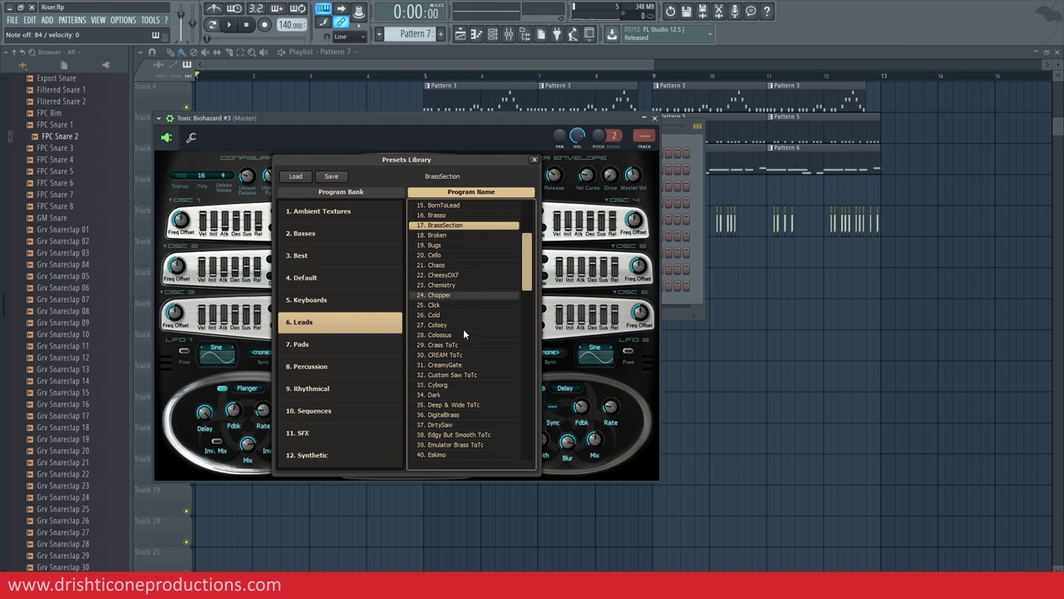
left_click(451, 366)
left_click(450, 355)
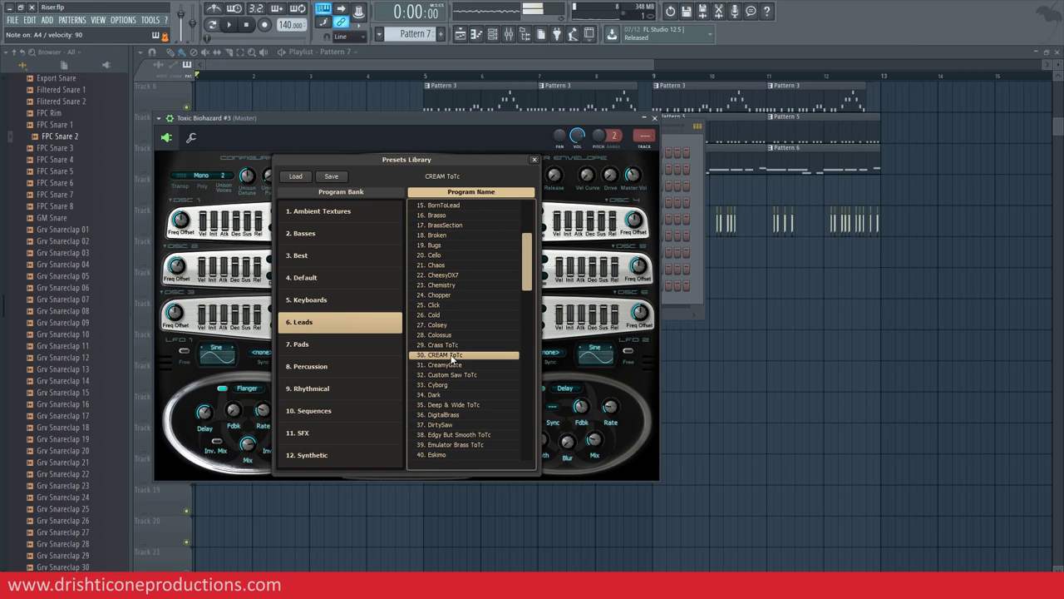
left_click(534, 159)
left_click(654, 119)
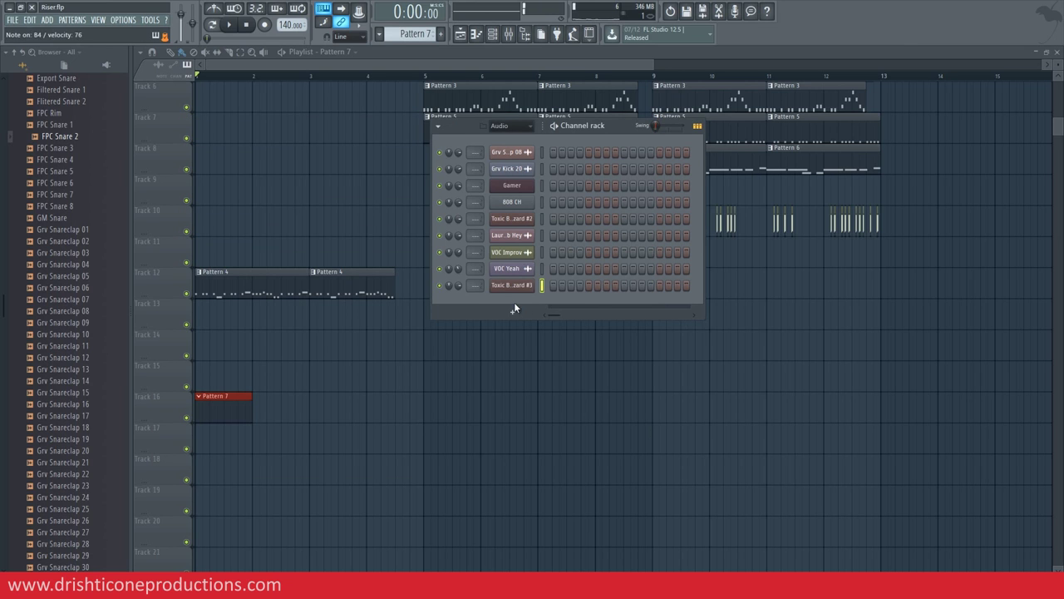
Add a short note at the start of Pattern 7 in the Toxic Biohazard #3 piano roll and return to the playlist.
right_click(527, 287)
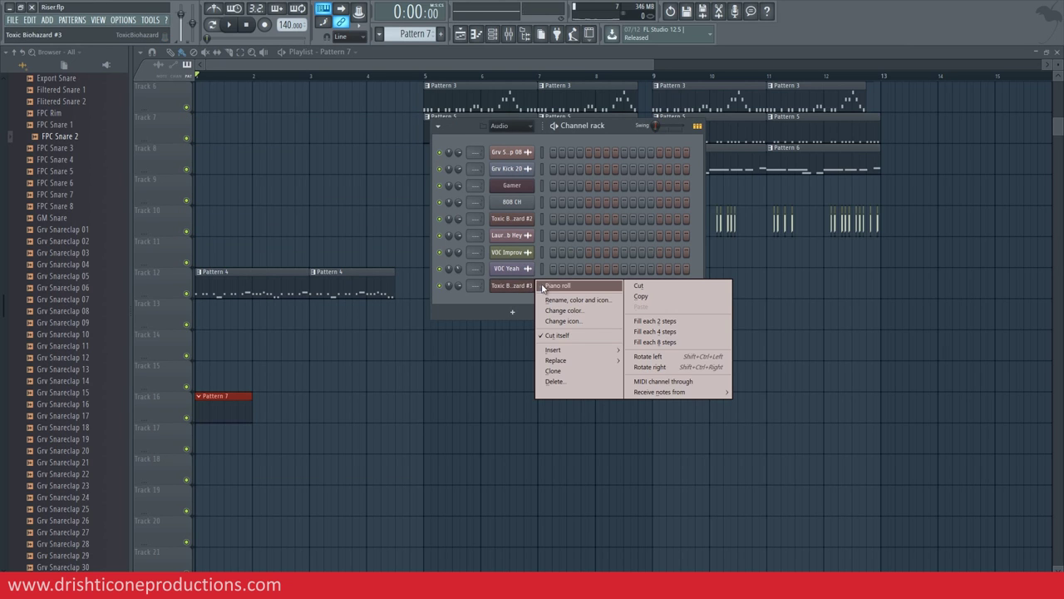
left_click(530, 290)
left_click_drag(137, 344, 130, 349)
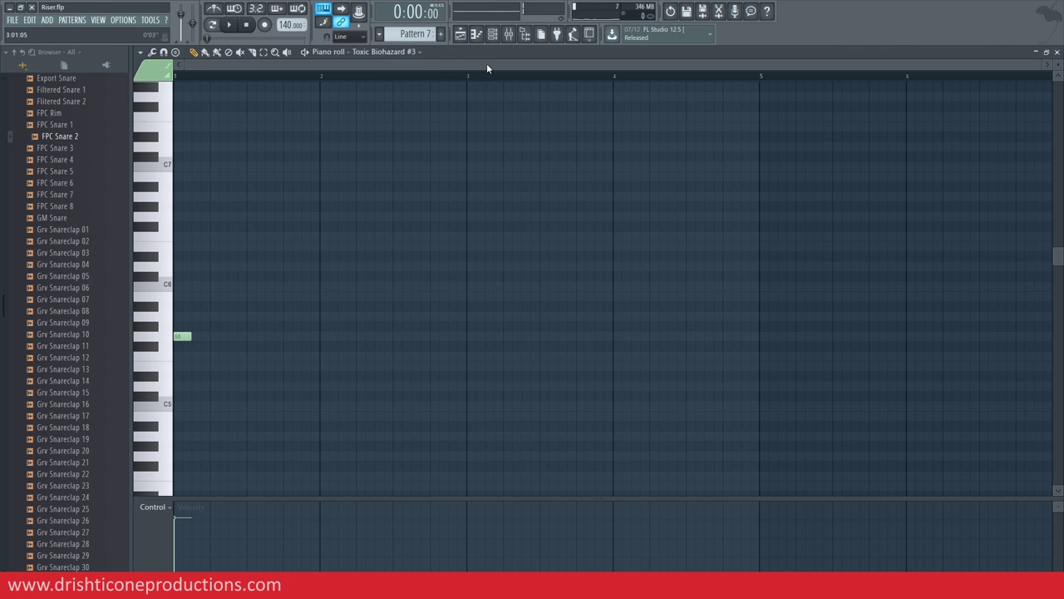
key("F5")
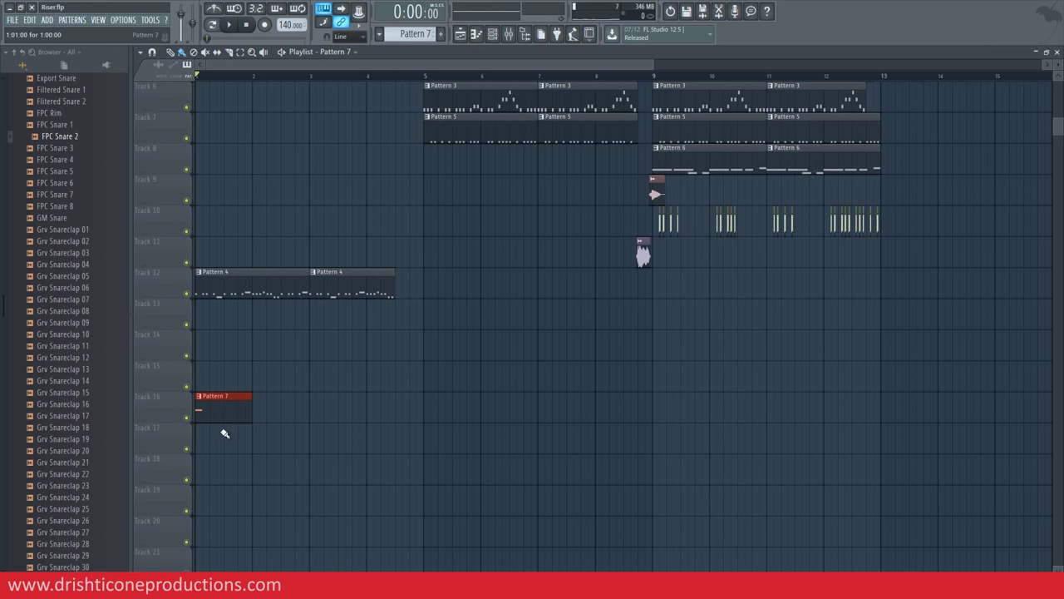
Play the intro and audition the D5 key of Pattern 4's Gamer melody in the piano roll to check its root note.
key("space")
double_click(212, 278)
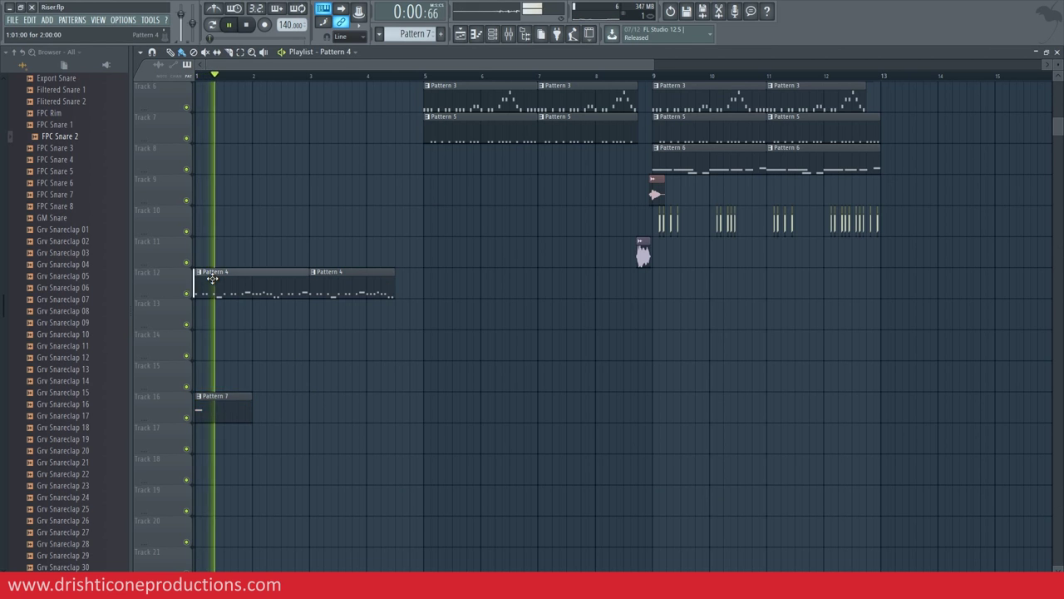
key("space")
left_click(169, 390)
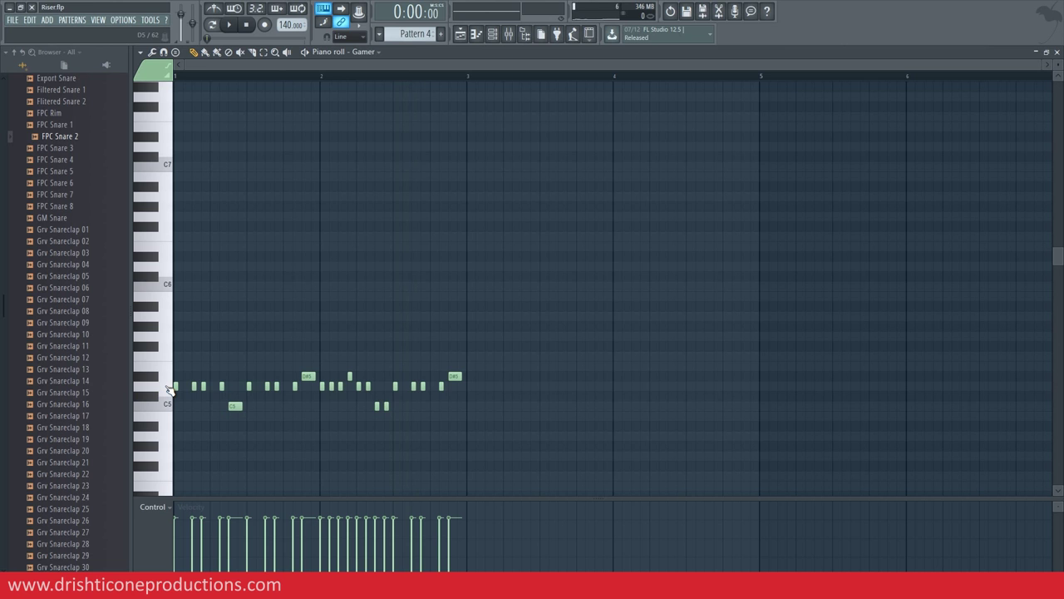
left_click(169, 390)
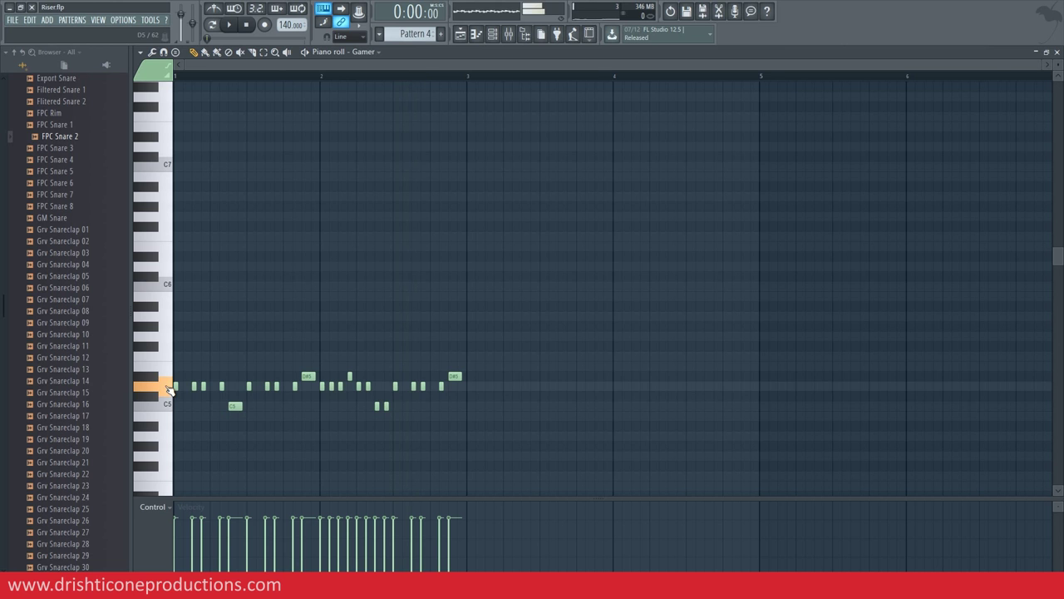
left_click(460, 33)
Move Pattern 7's Toxic Biohazard note to D4 and stretch it to four bars, ending at bar 5.
double_click(214, 409)
left_click_drag(180, 337, 760, 346)
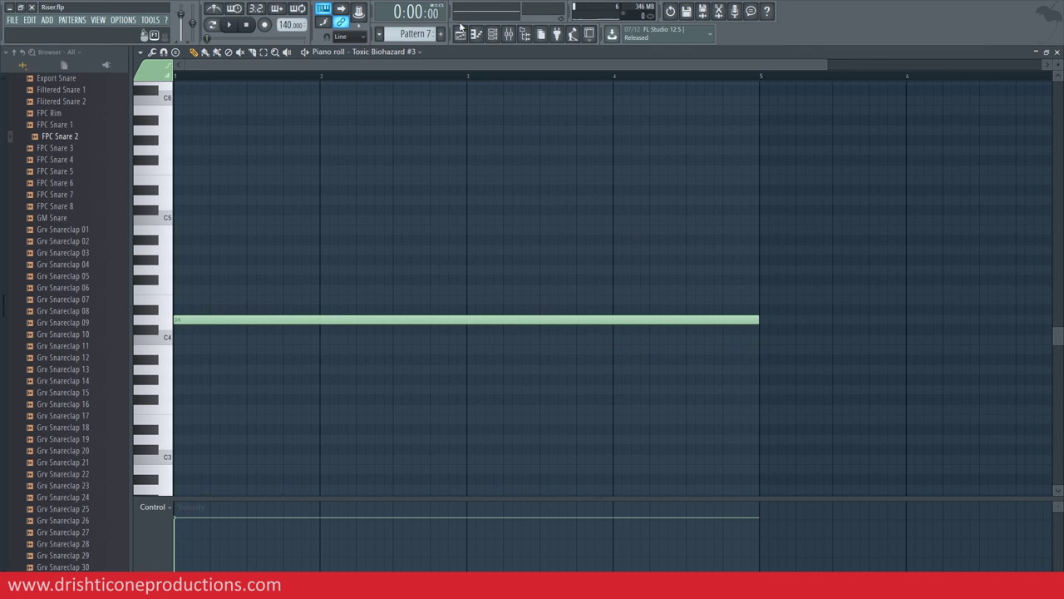
left_click(462, 34)
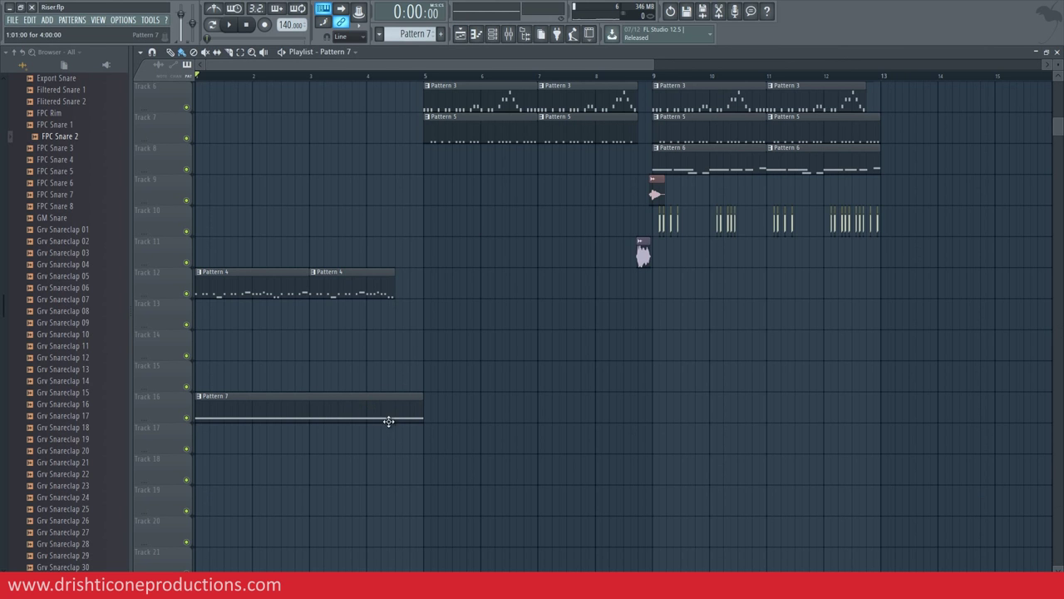
Shorten Pattern 7's D4 note so it ends halfway through bar 4, matching the end of the Pattern 4 clips.
scroll(270, 79, "up", 2)
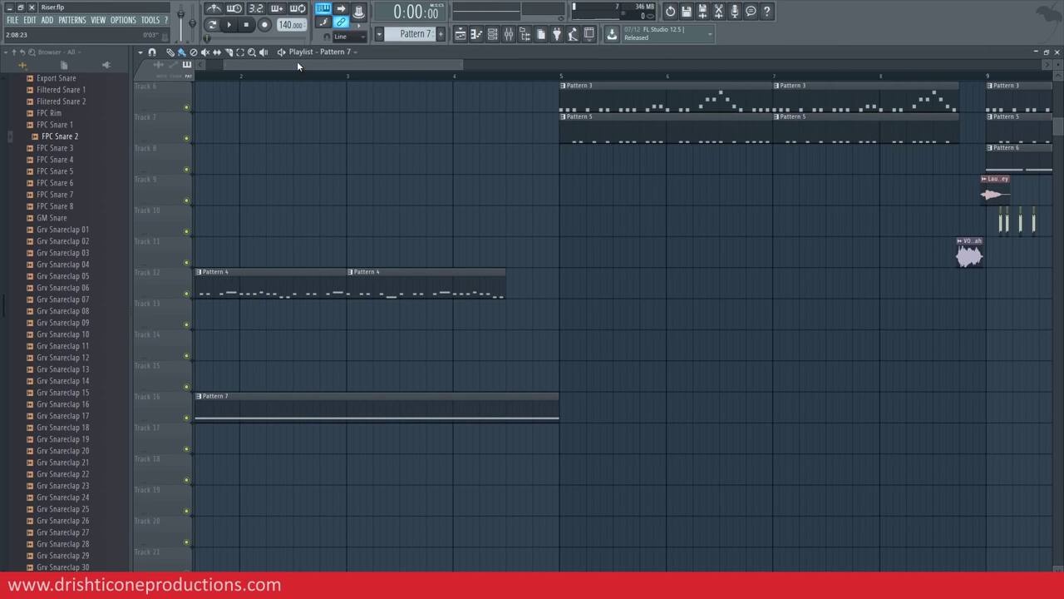
scroll(296, 63, "up", 2)
double_click(418, 407)
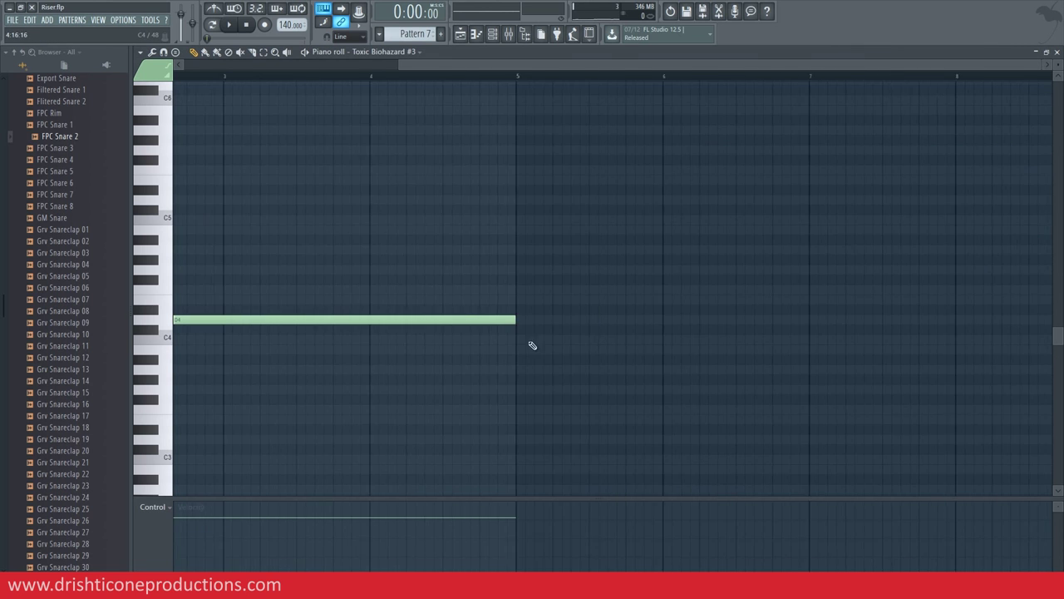
left_click_drag(462, 320, 392, 346)
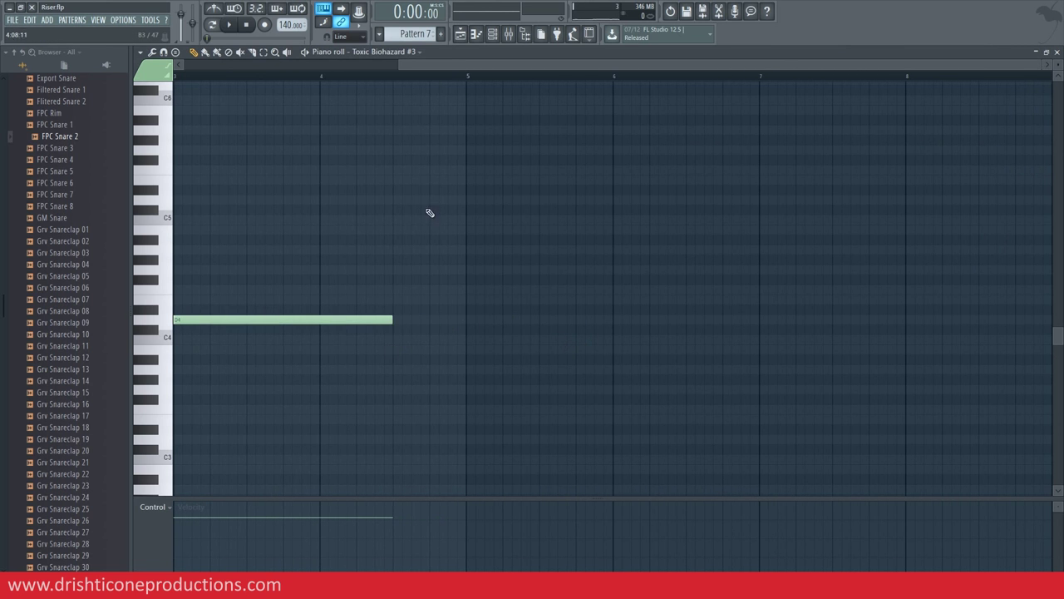
left_click_drag(466, 67, 294, 99)
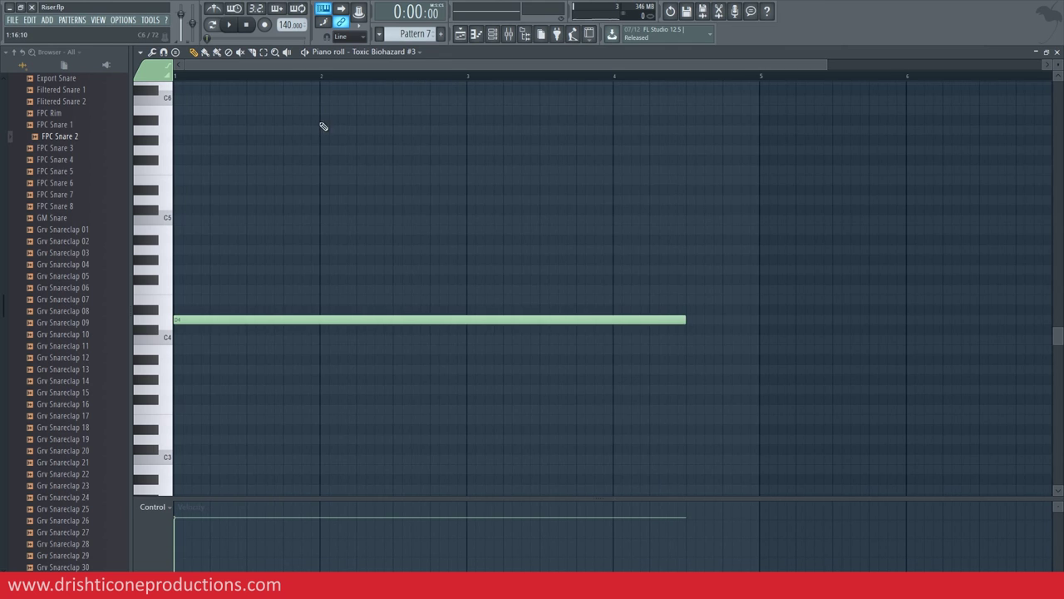
Add a slide note on D7 at the start of Pattern 7, the same length as the D4 note.
scroll(347, 187, "up", 1)
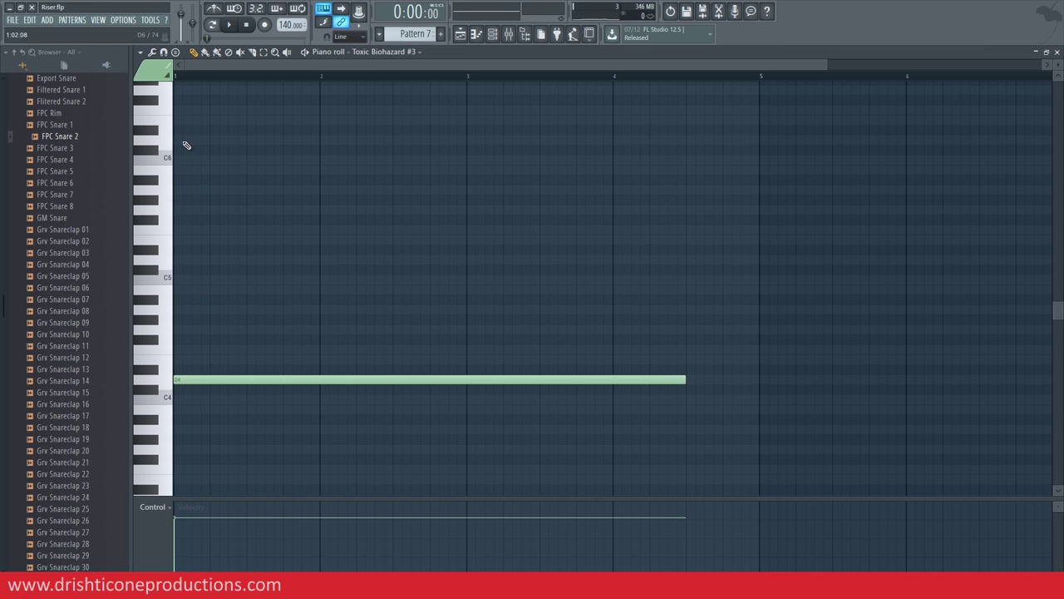
scroll(219, 150, "up", 4)
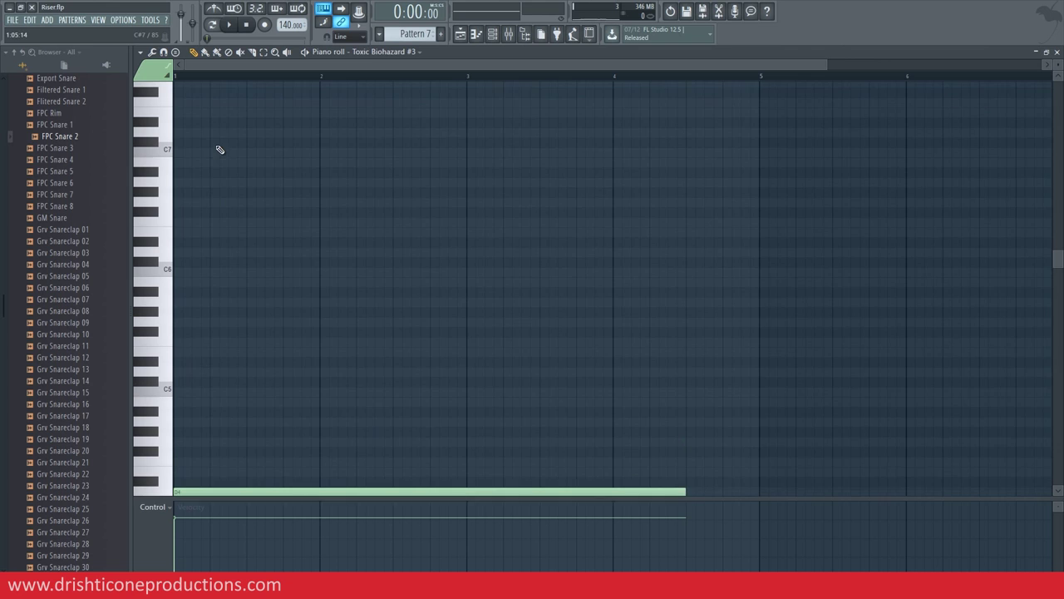
left_click(175, 141)
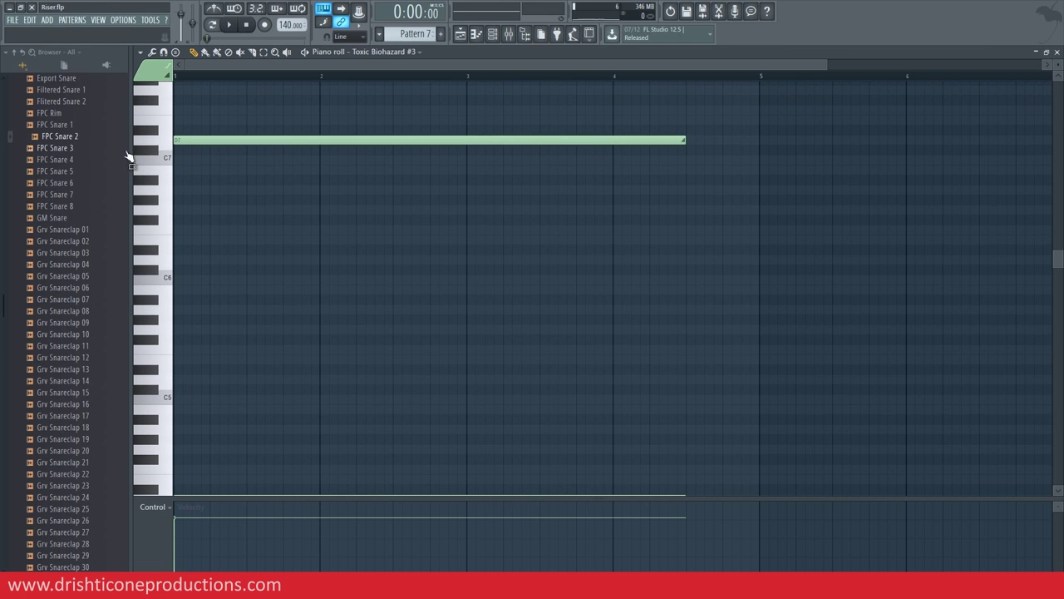
scroll(593, 242, "down", 3)
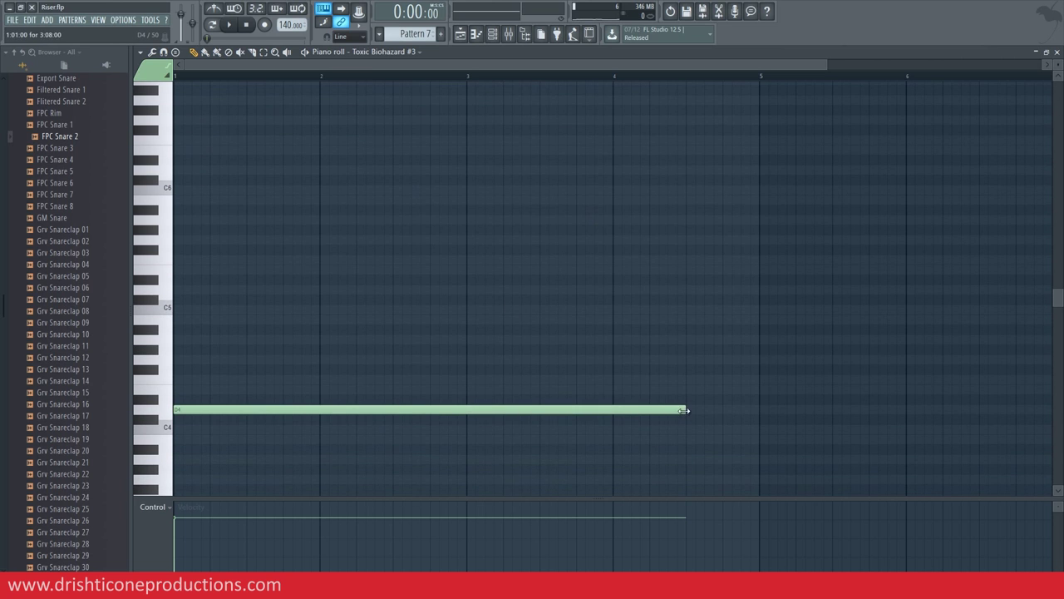
scroll(566, 261, "up", 3)
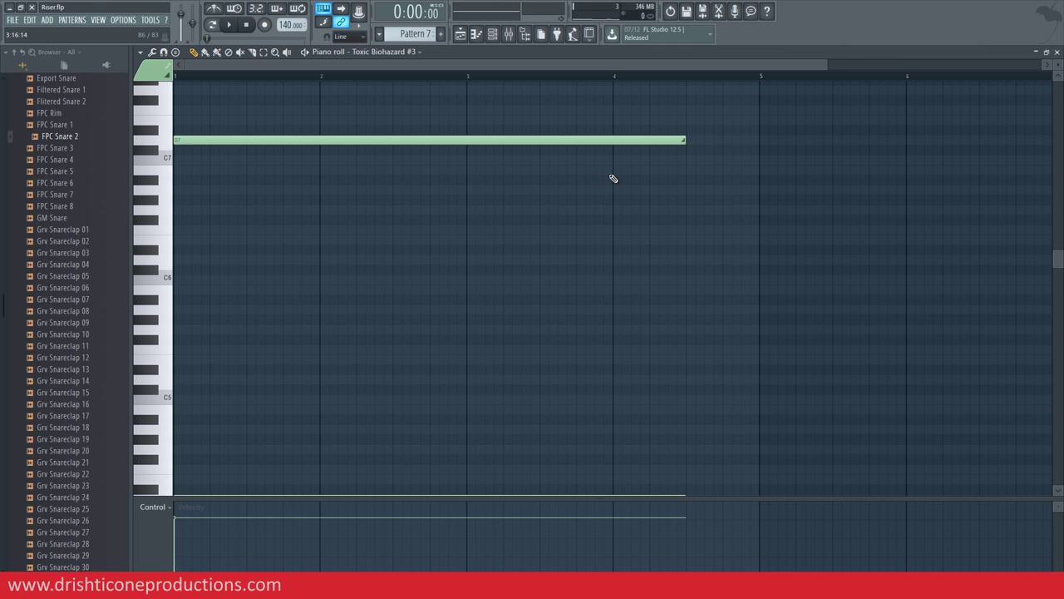
scroll(220, 409, "down", 1)
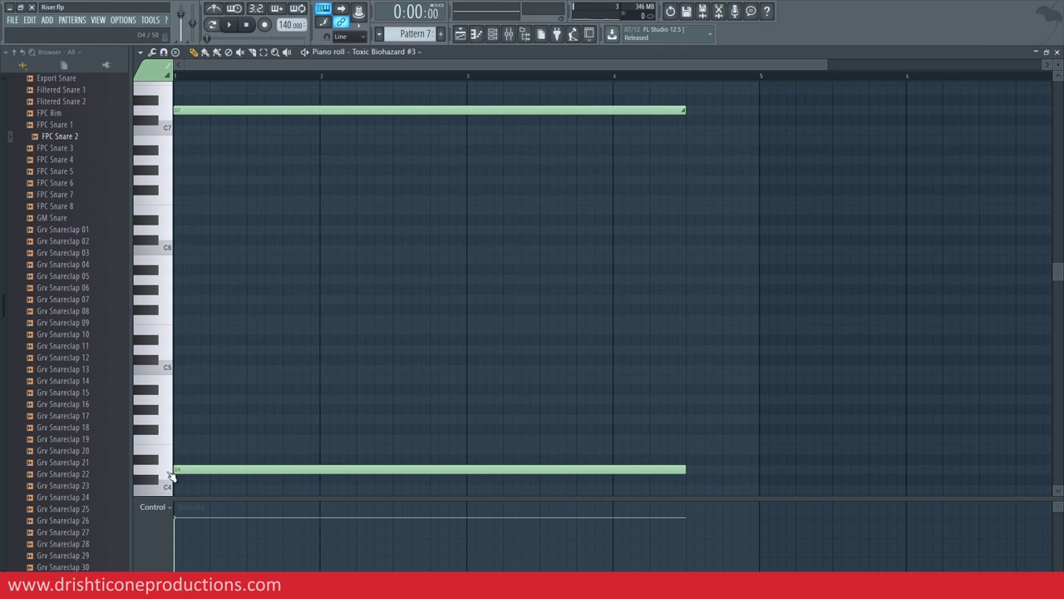
Audition the keys upward from D4 and play Pattern 7 on its own in pattern mode to hear the pitch slide.
left_click_drag(170, 475, 167, 122)
left_click_drag(168, 467, 170, 316)
left_click(214, 25)
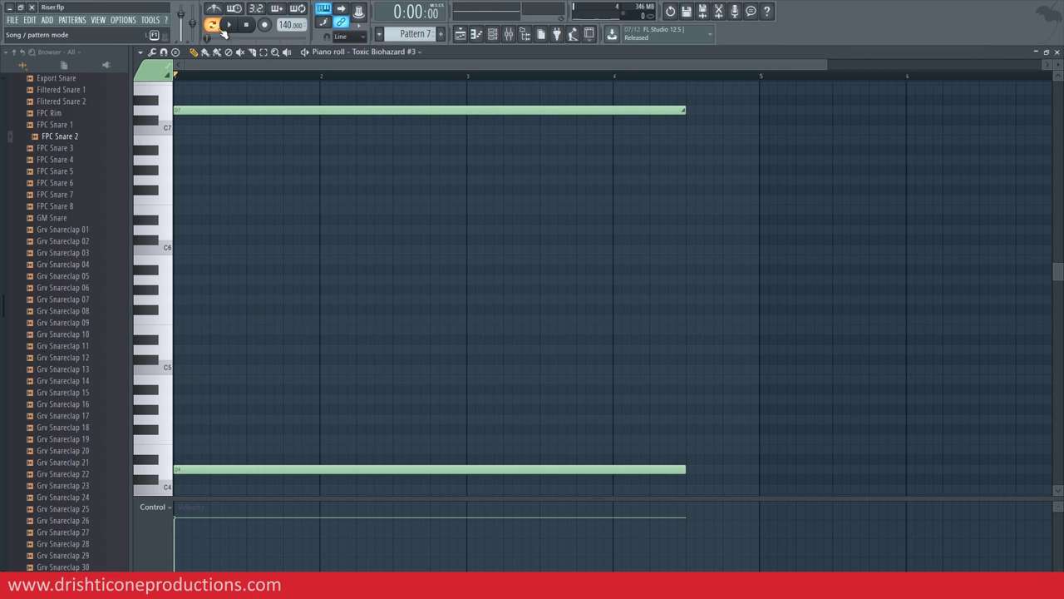
key("space")
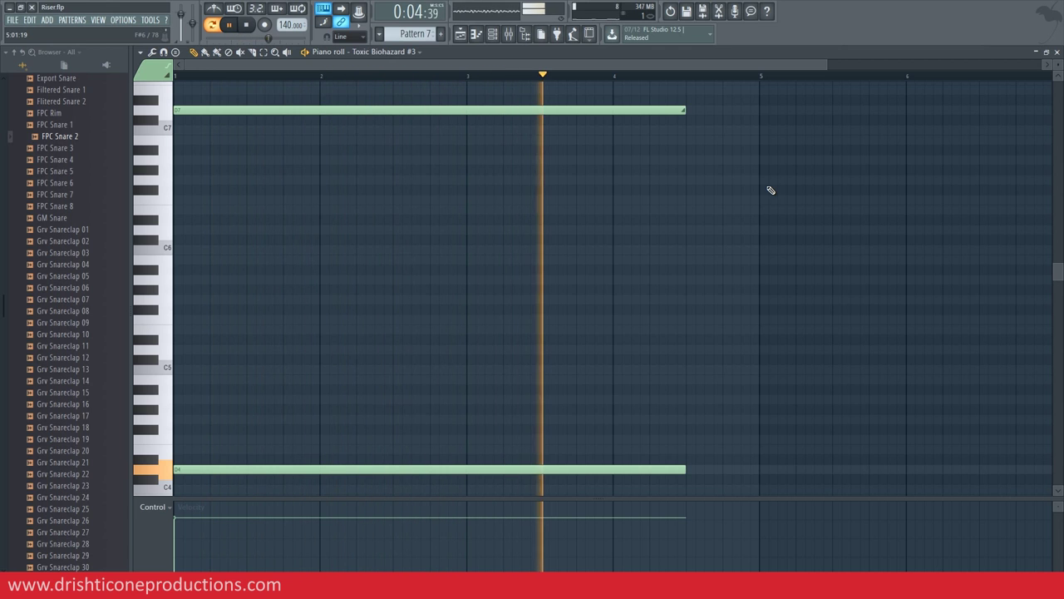
key("space")
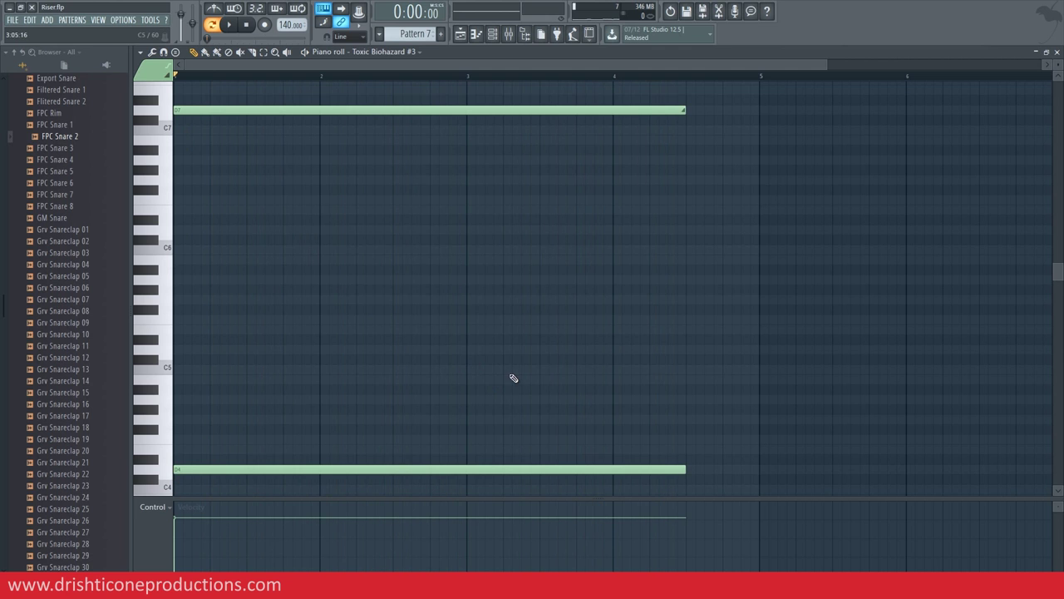
Return to the playlist in song mode and play the intro with the riser through the drop at bar 5.
scroll(484, 368, "down", 5)
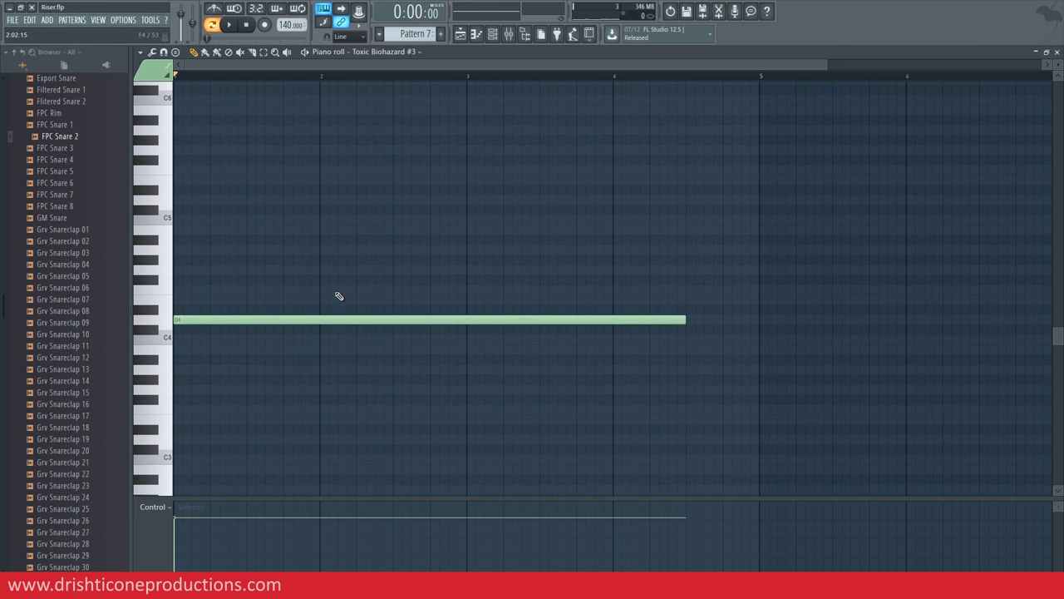
scroll(402, 356, "up", 4)
scroll(406, 341, "up", 2)
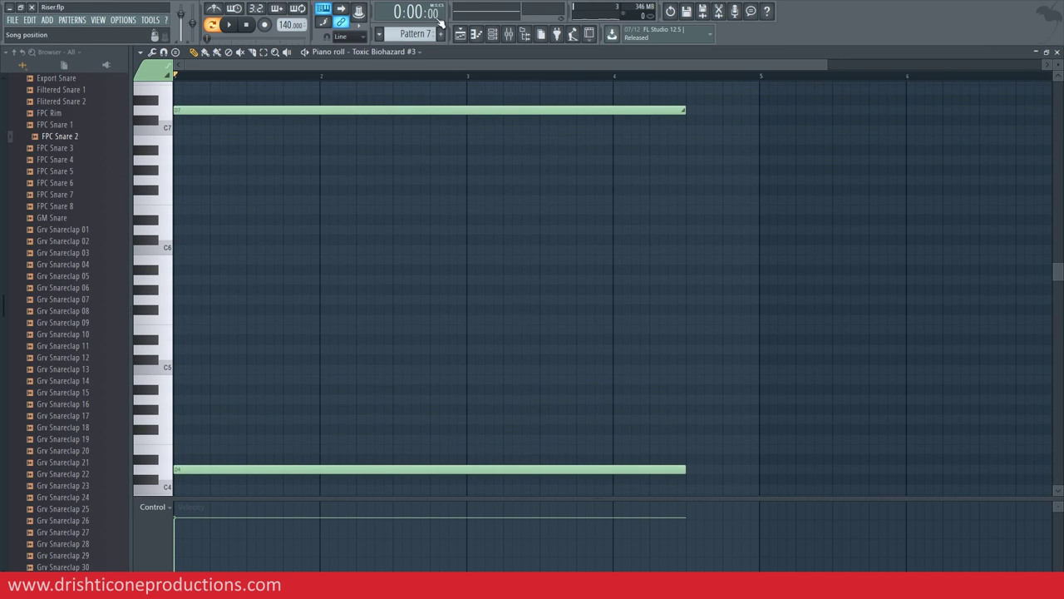
left_click(459, 34)
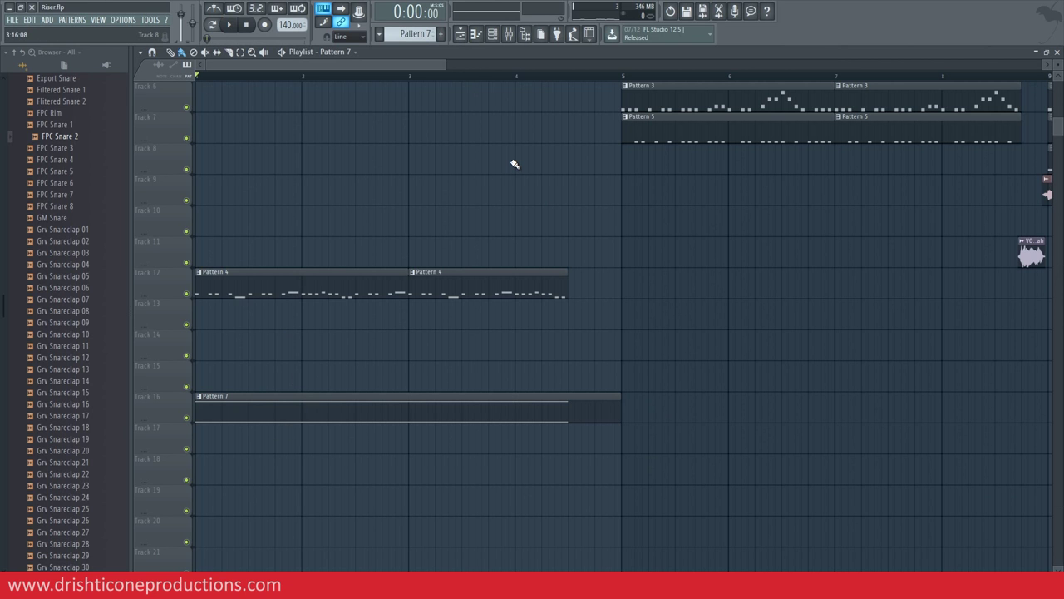
key("space")
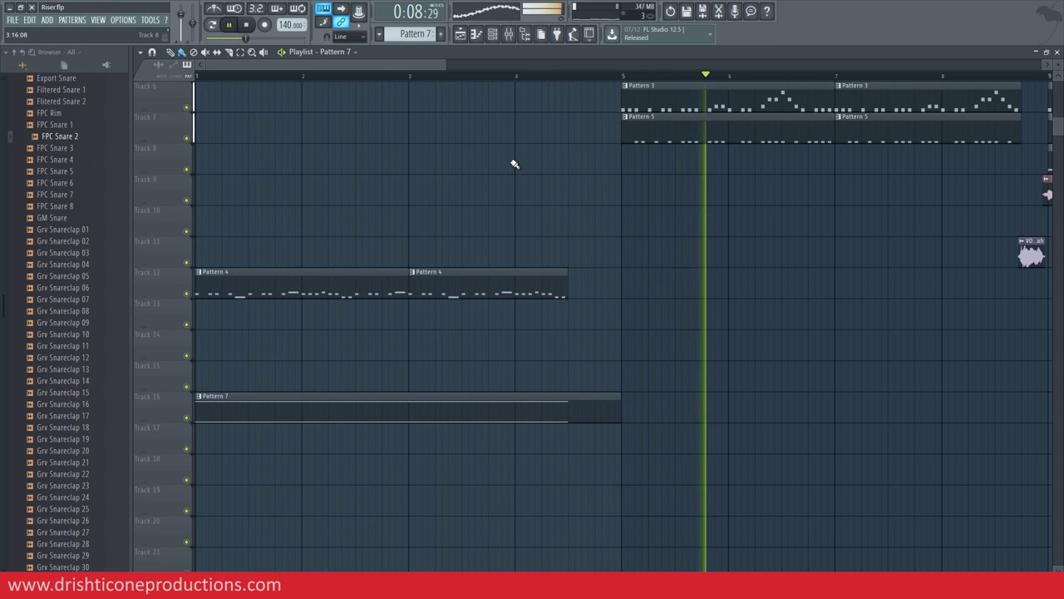
key("space")
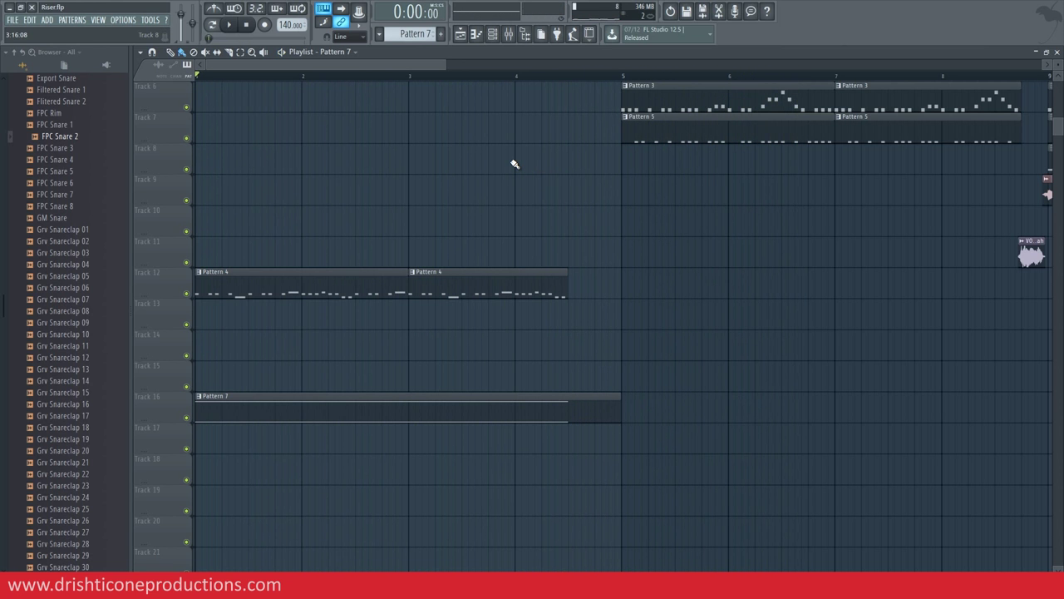
Create the new Pattern 8, place it at bar 1 on Track 17, and open its channel rack.
scroll(468, 80, "down", 2)
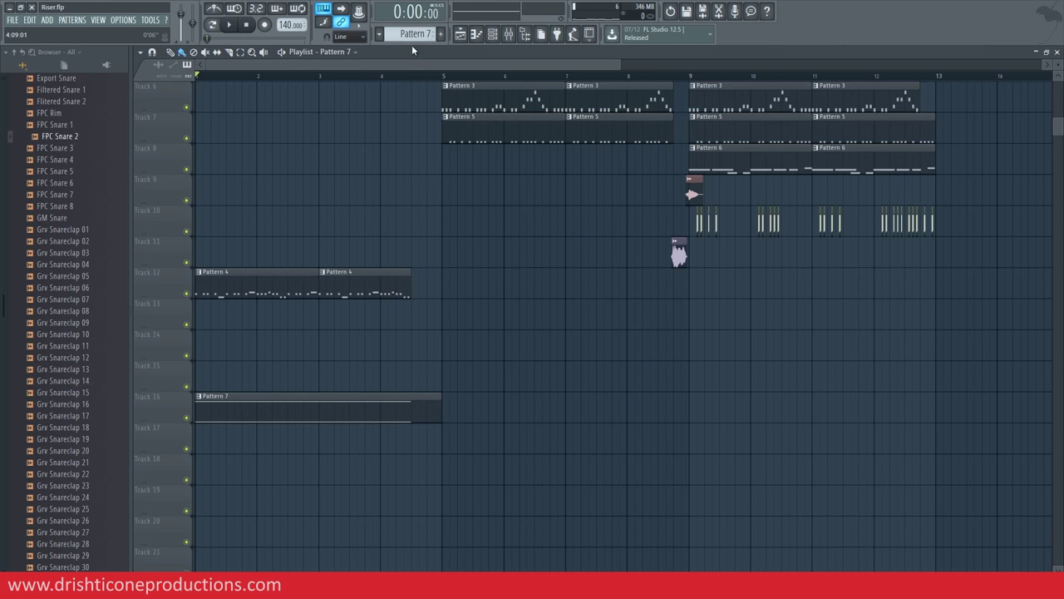
scroll(413, 34, "up", 1)
scroll(444, 291, "down", 1)
scroll(444, 291, "down", 2)
left_click(325, 349)
left_click_drag(326, 350, 231, 352)
double_click(235, 349)
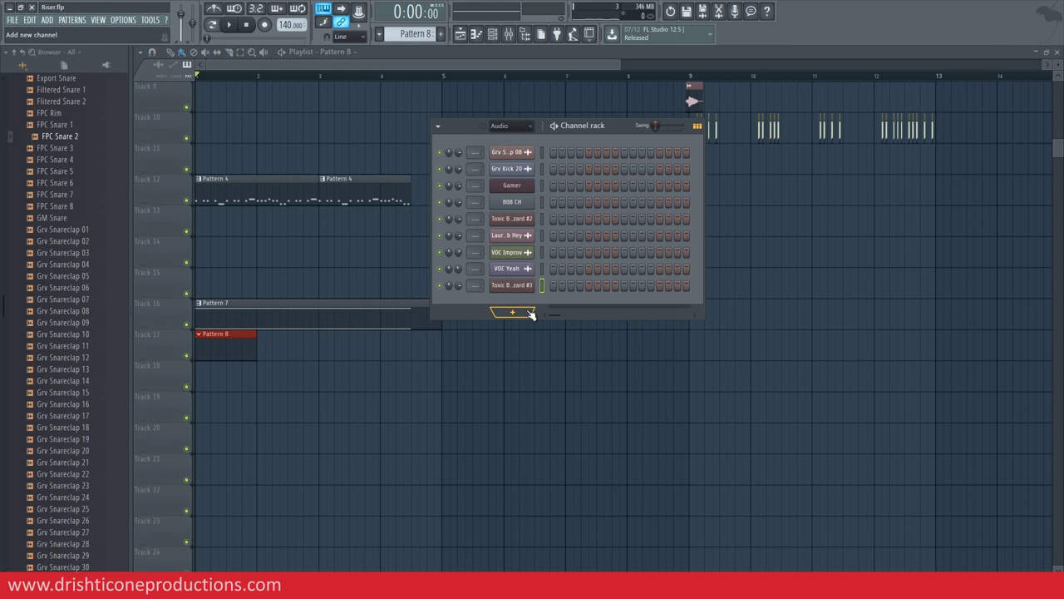
Add a 3x Osc channel to the channel rack and move its plugin window aside.
left_click(516, 312)
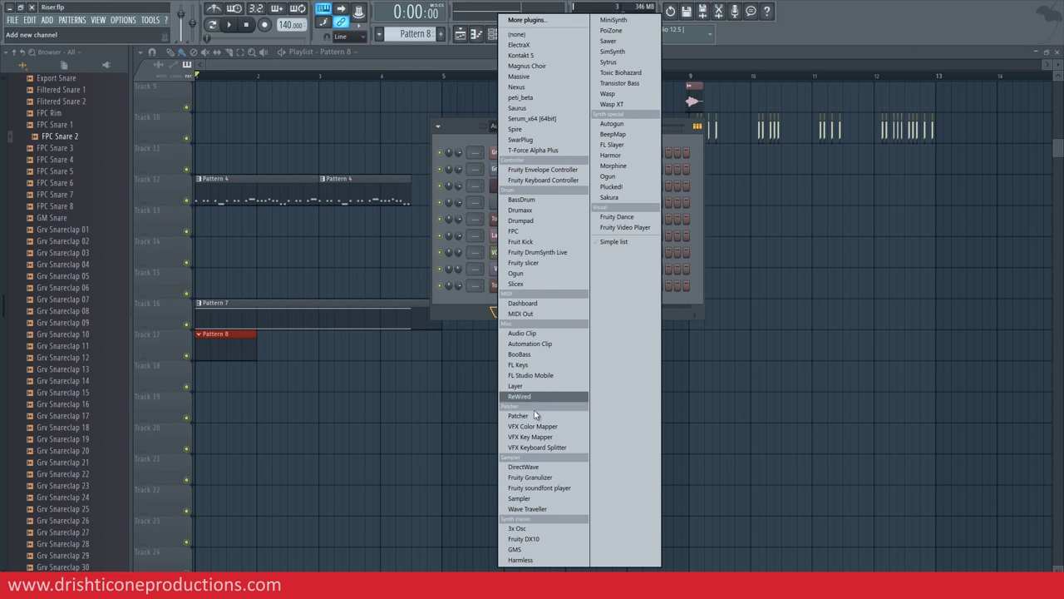
left_click(524, 529)
left_click_drag(309, 133, 396, 133)
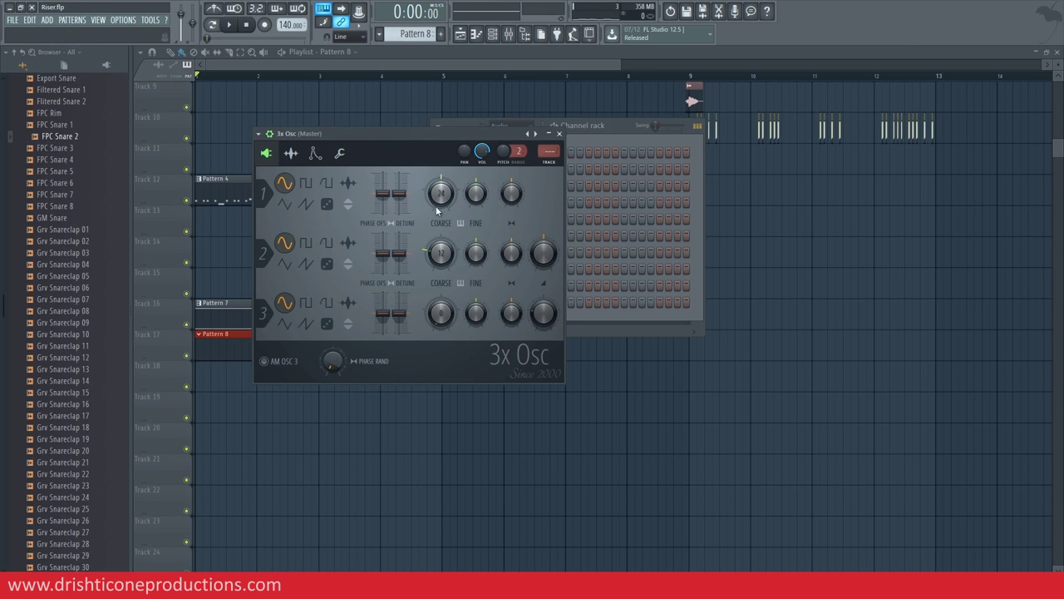
Set all three 3x Osc oscillators to the noise shape, auditioning the sound after each change, and close the plugin.
left_click(327, 205)
key("i")
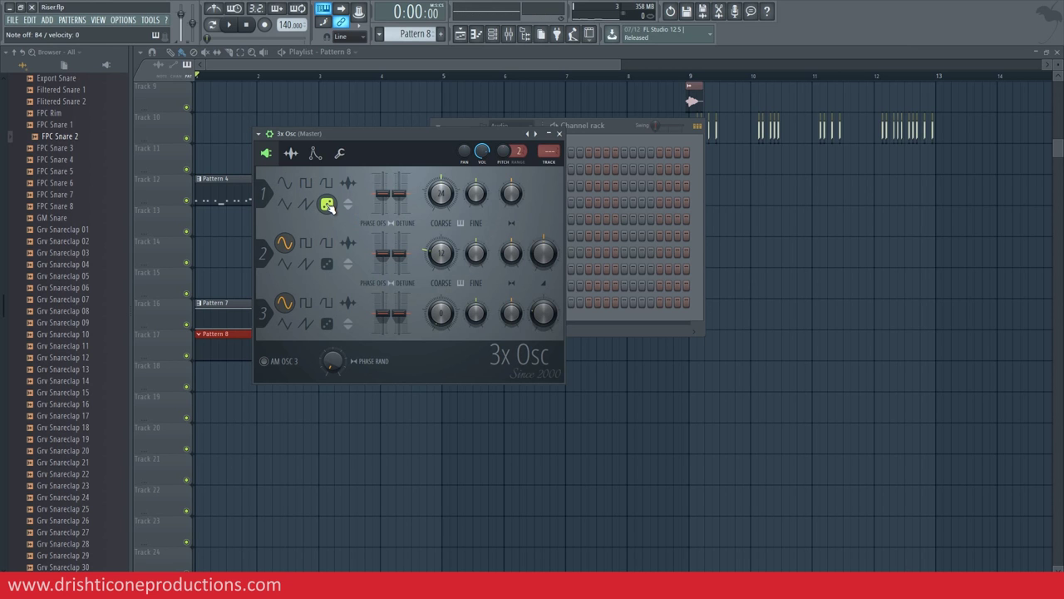
key("i")
left_click(328, 265)
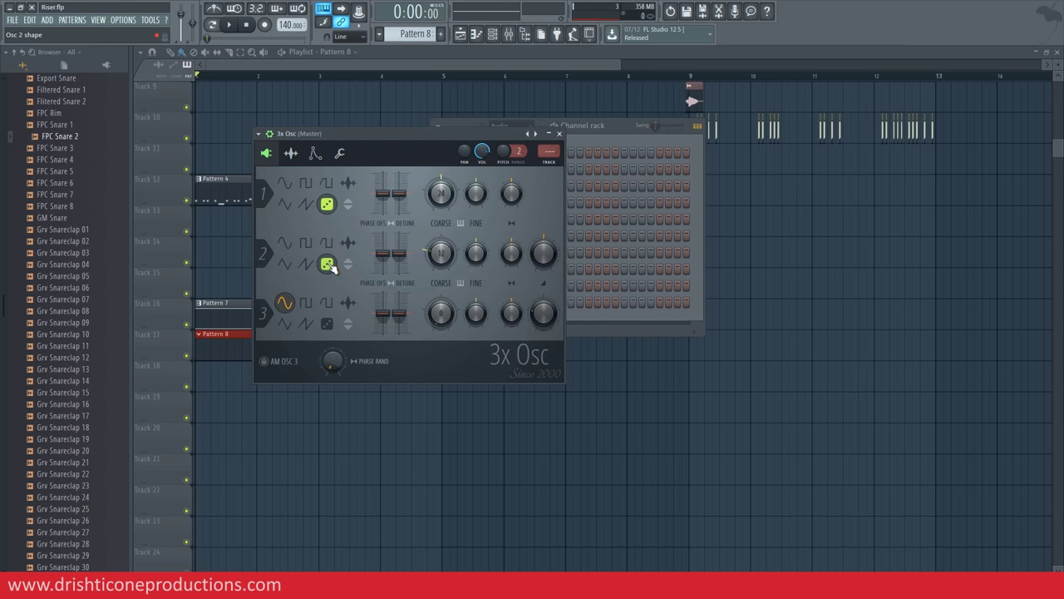
key("i")
left_click(327, 323)
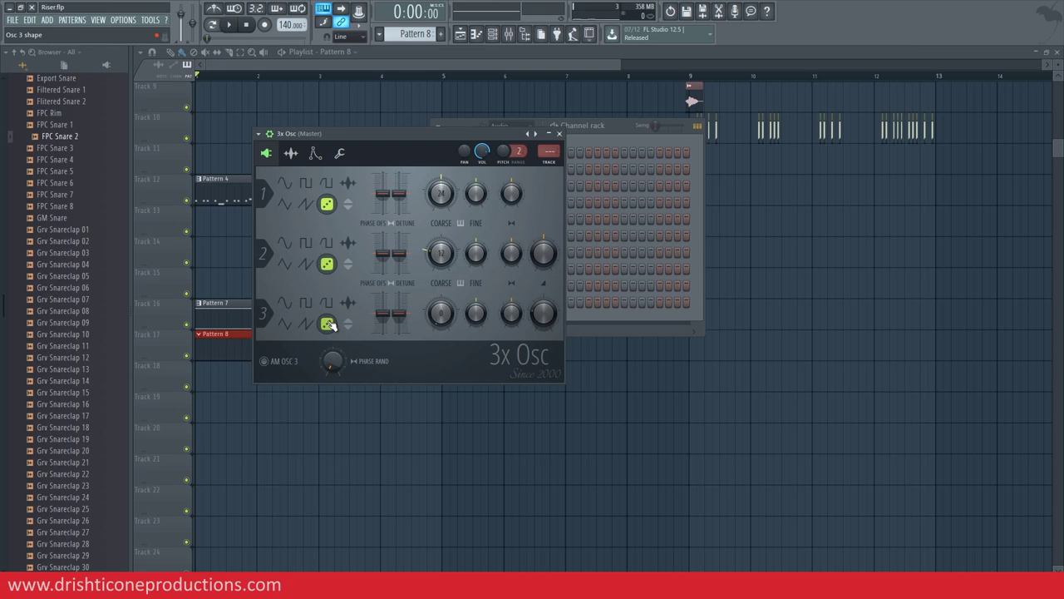
key("i")
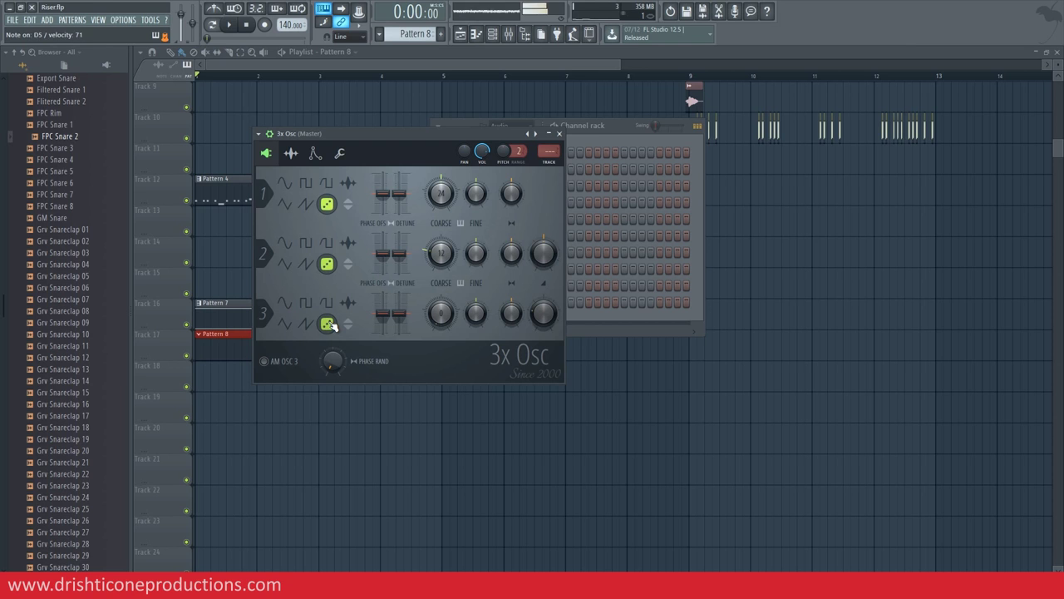
left_click(560, 135)
Add a C#5 slide note from bar 1 to halfway through bar 4 in the 3x Osc piano roll and return to the playlist.
right_click(518, 302)
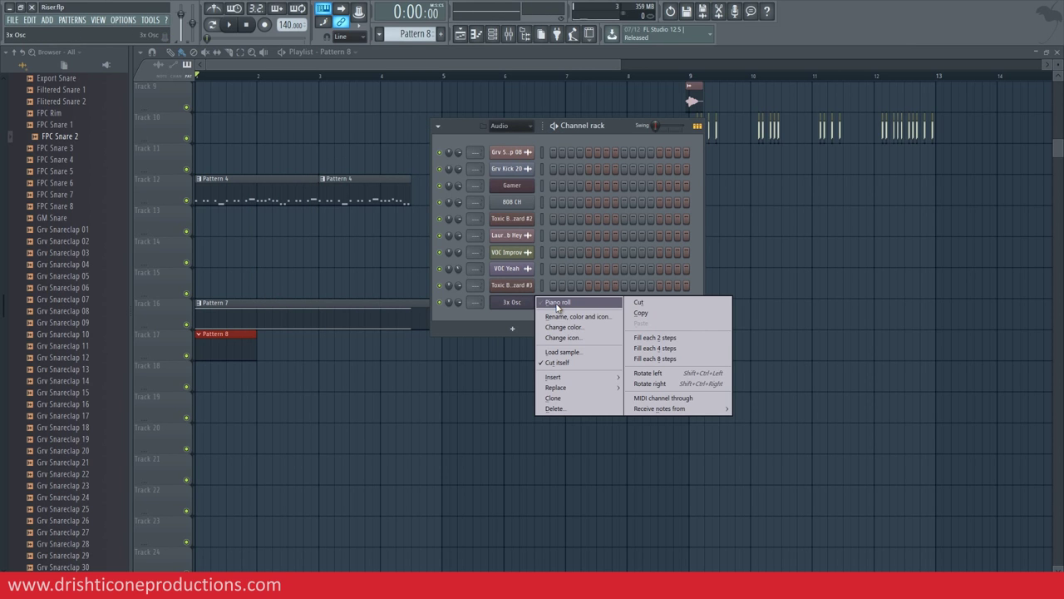
left_click(557, 303)
left_click(359, 288)
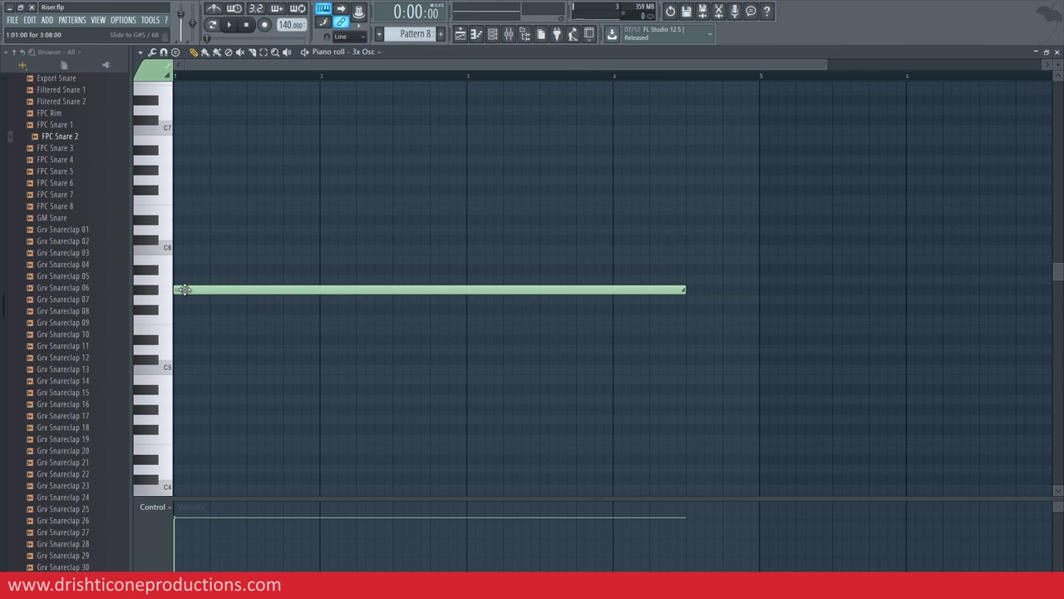
left_click_drag(185, 289, 225, 359)
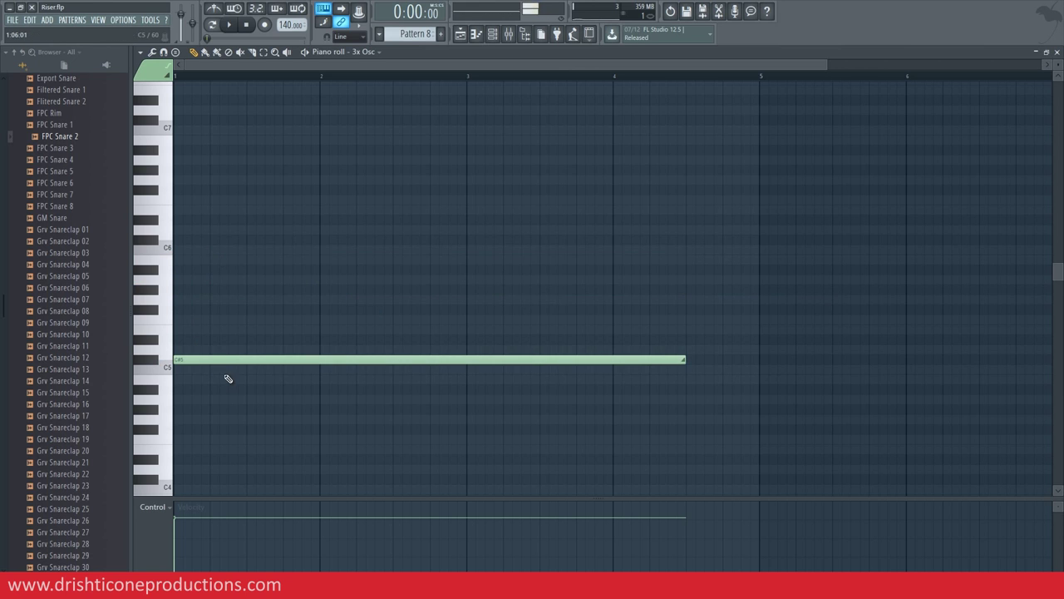
left_click(461, 35)
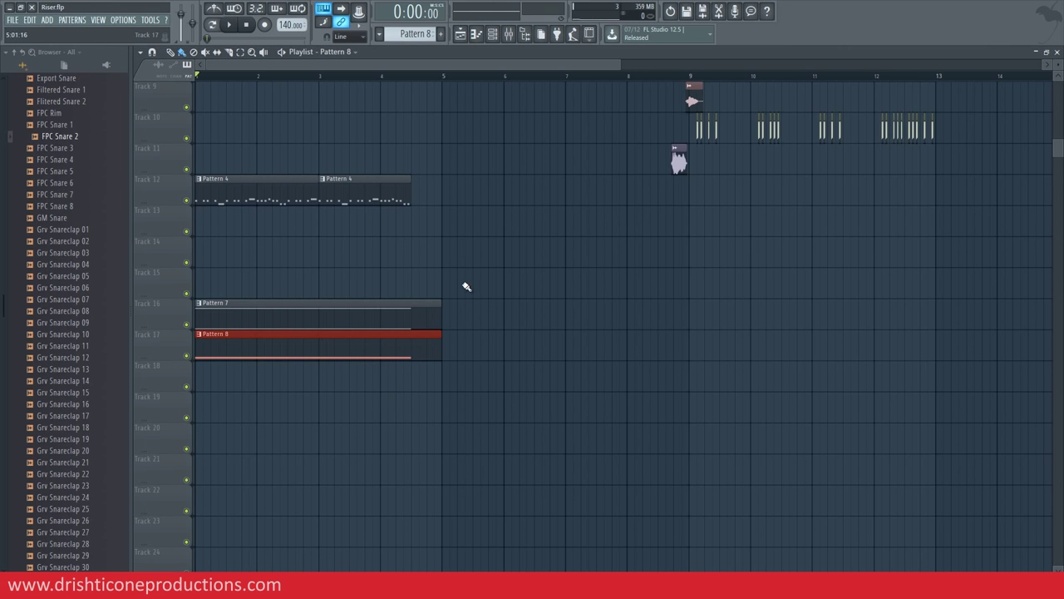
Route the 3x Osc channel to mixer insert 8, trying other inserts, and move the open mixer beside the channel rack.
left_click(492, 33)
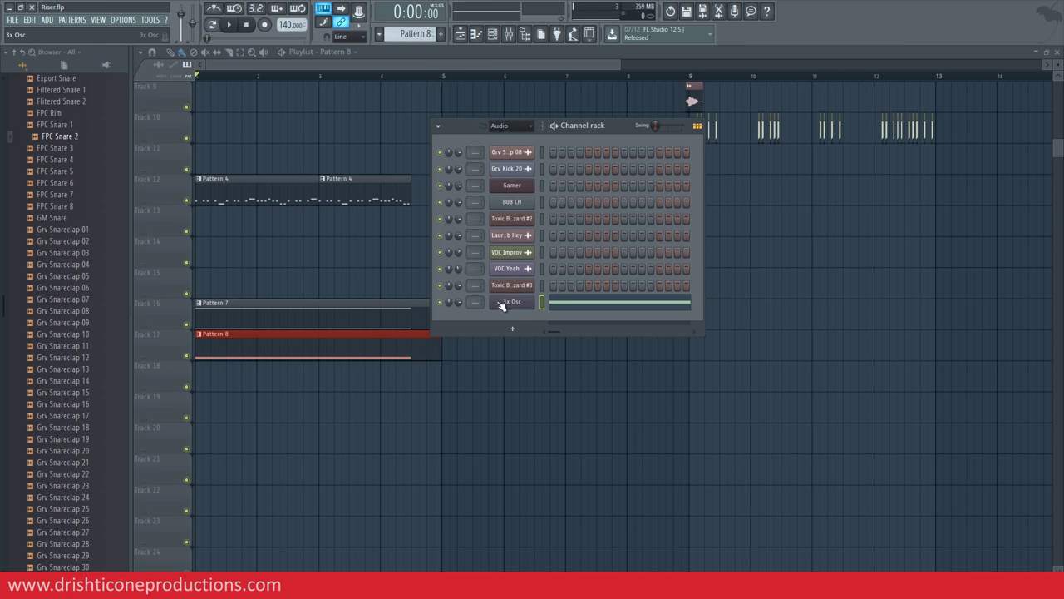
scroll(474, 302, "up", 1)
scroll(474, 302, "up", 1)
left_click_drag(474, 302, 476, 270)
left_click(509, 35)
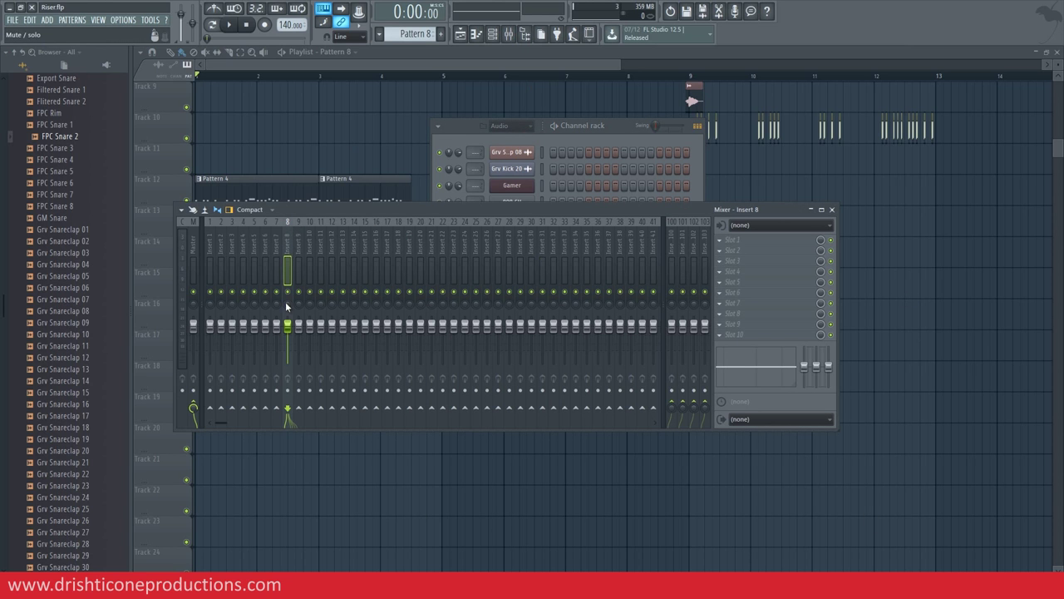
left_click_drag(299, 216, 668, 186)
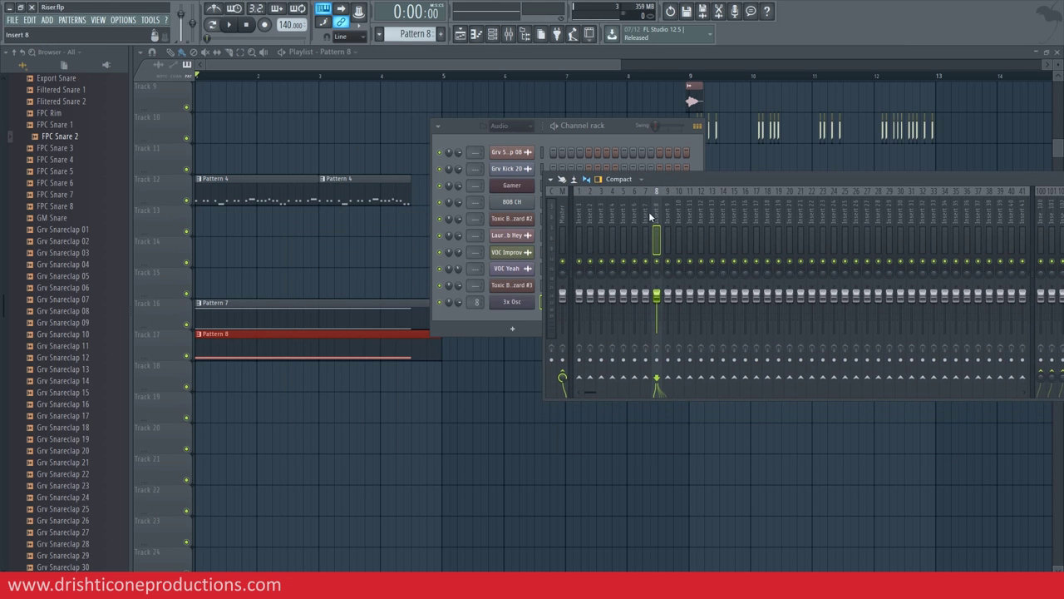
left_click_drag(472, 303, 487, 208)
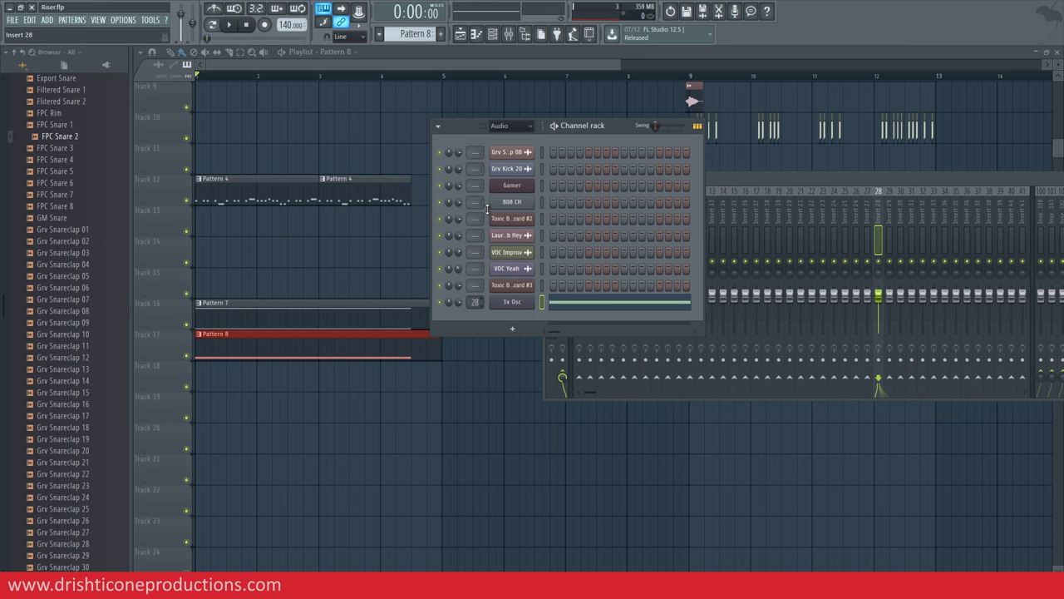
left_click_drag(475, 302, 477, 358)
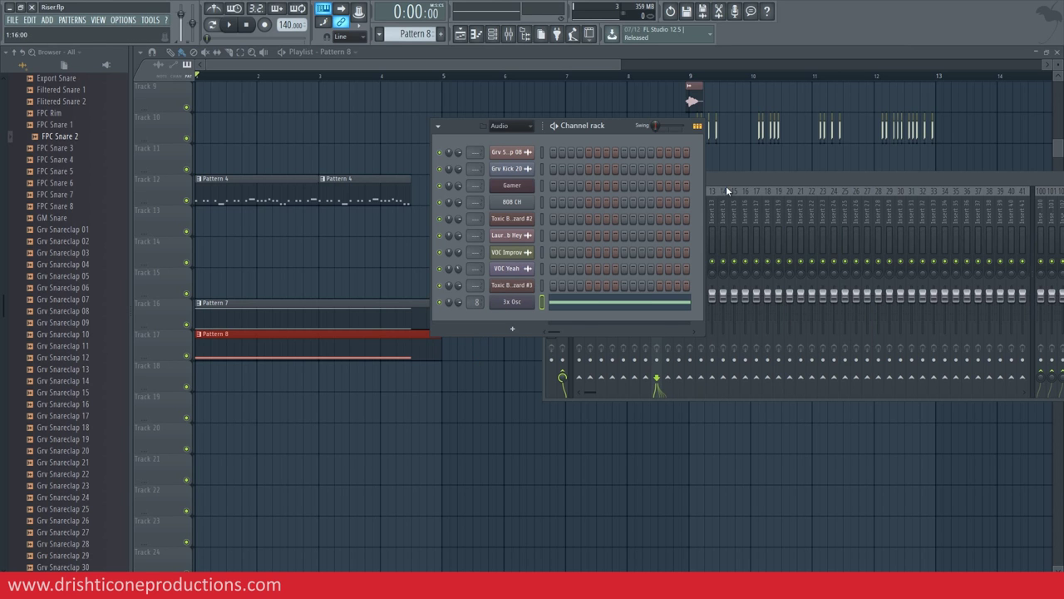
Move the mixer fully into view and load Fruity Free Filter into the first effect slot of insert 8.
left_click(771, 177)
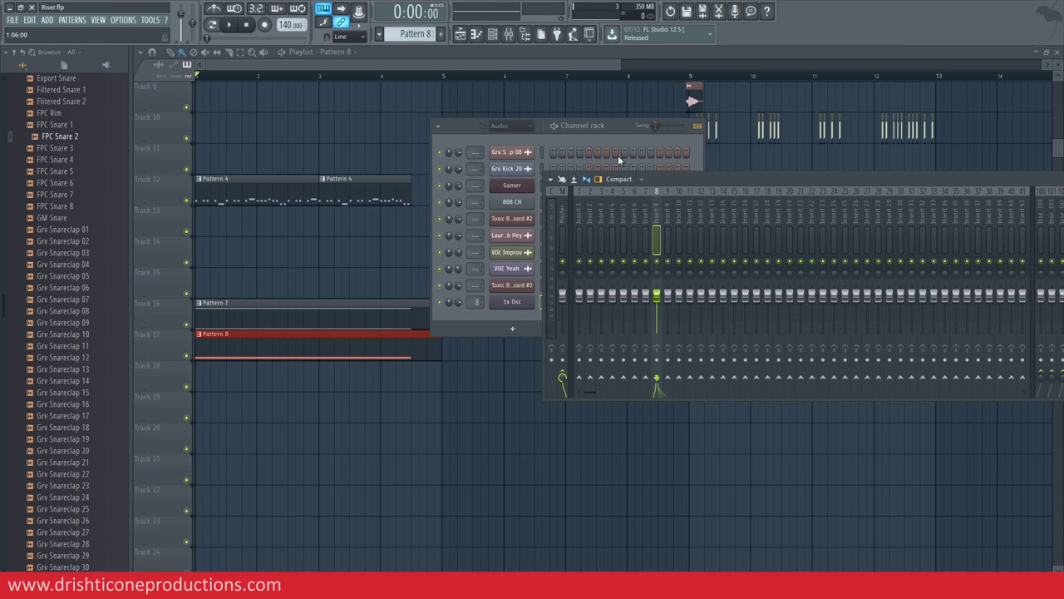
left_click_drag(674, 178, 428, 166)
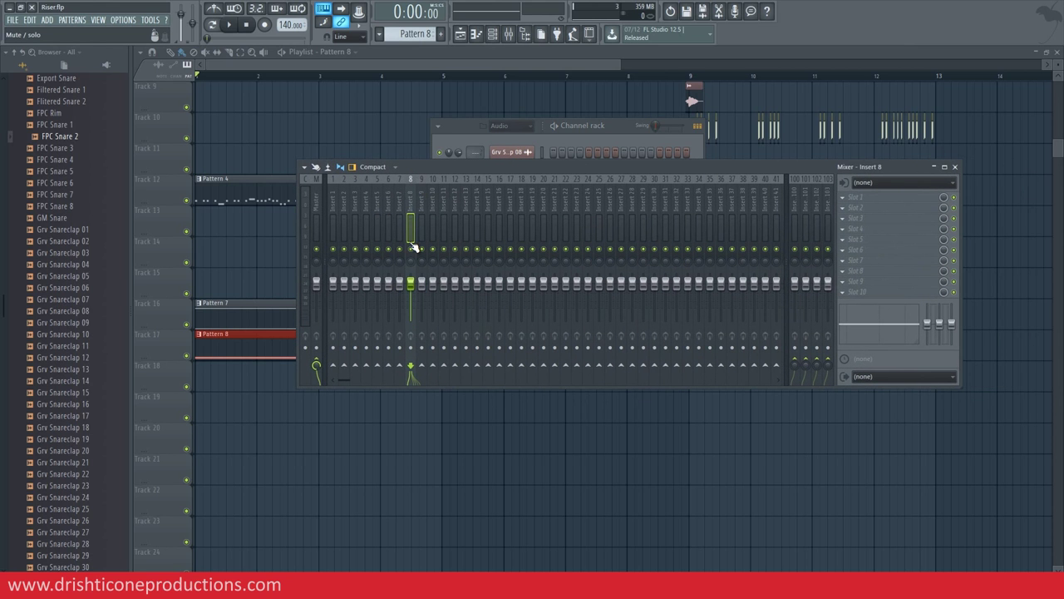
left_click(844, 202)
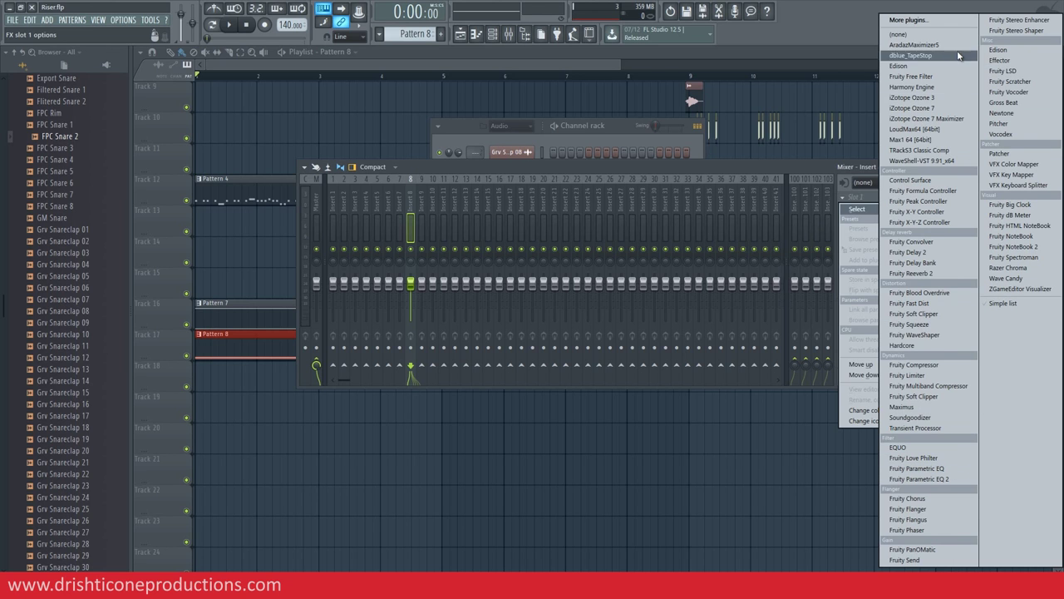
left_click(912, 76)
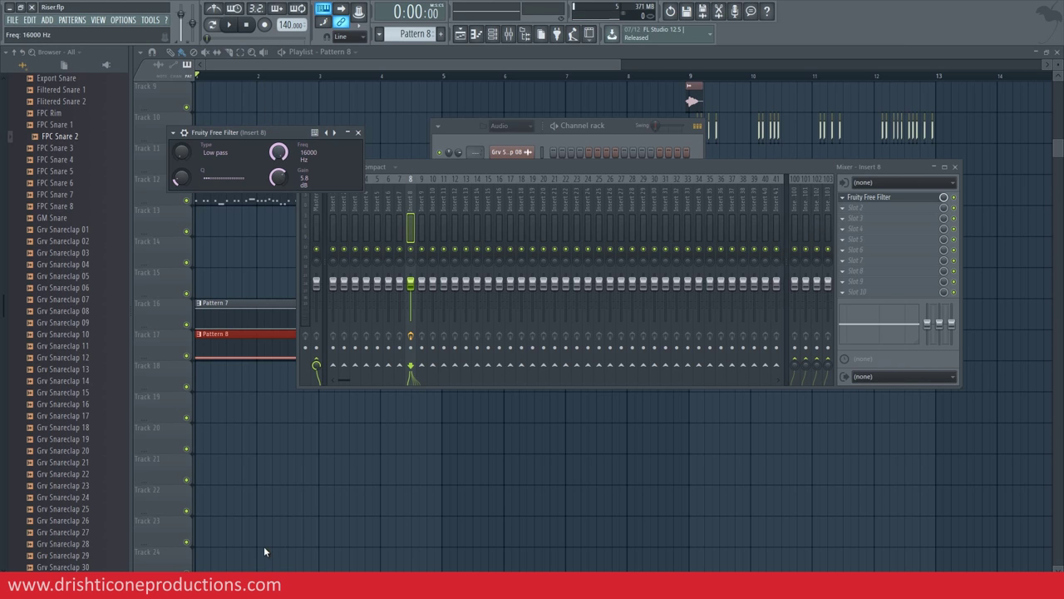
Create an automation clip for the Free Filter's frequency and move it to Track 18 below Pattern 8 in the playlist.
right_click(285, 152)
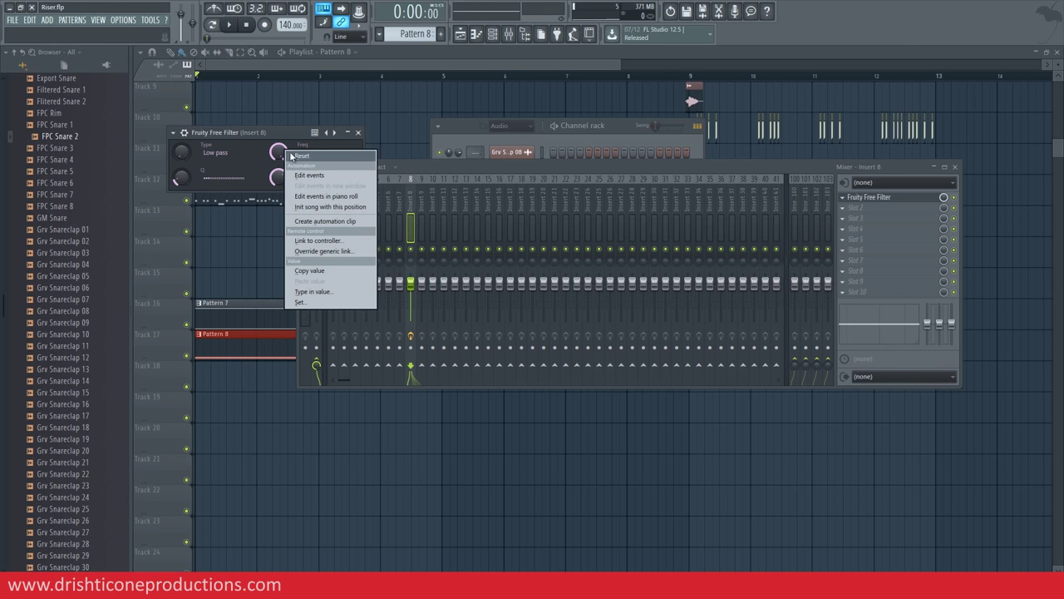
left_click(316, 222)
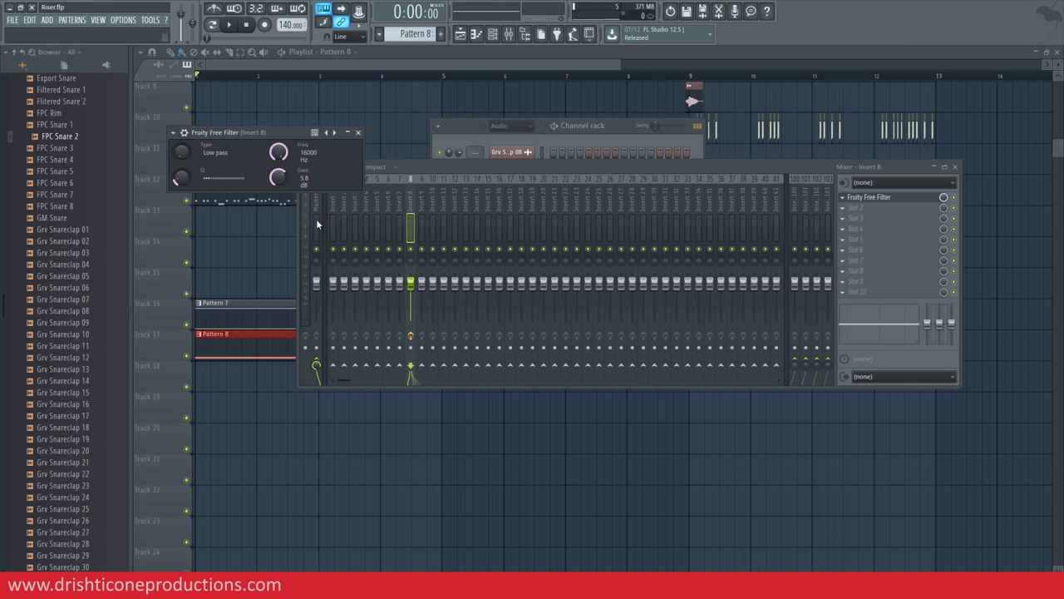
key("F12")
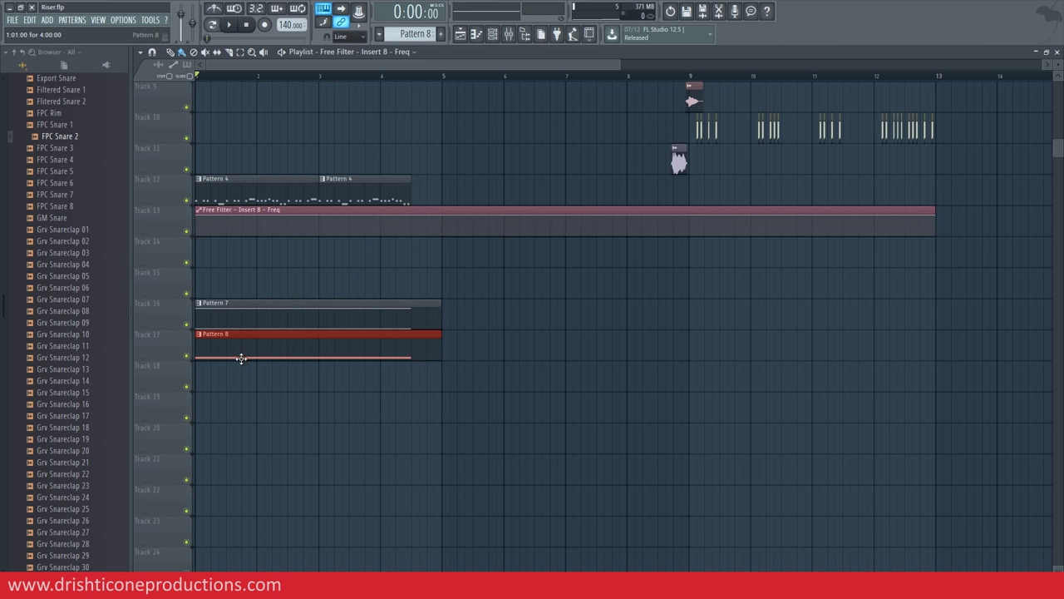
left_click_drag(408, 218, 406, 370)
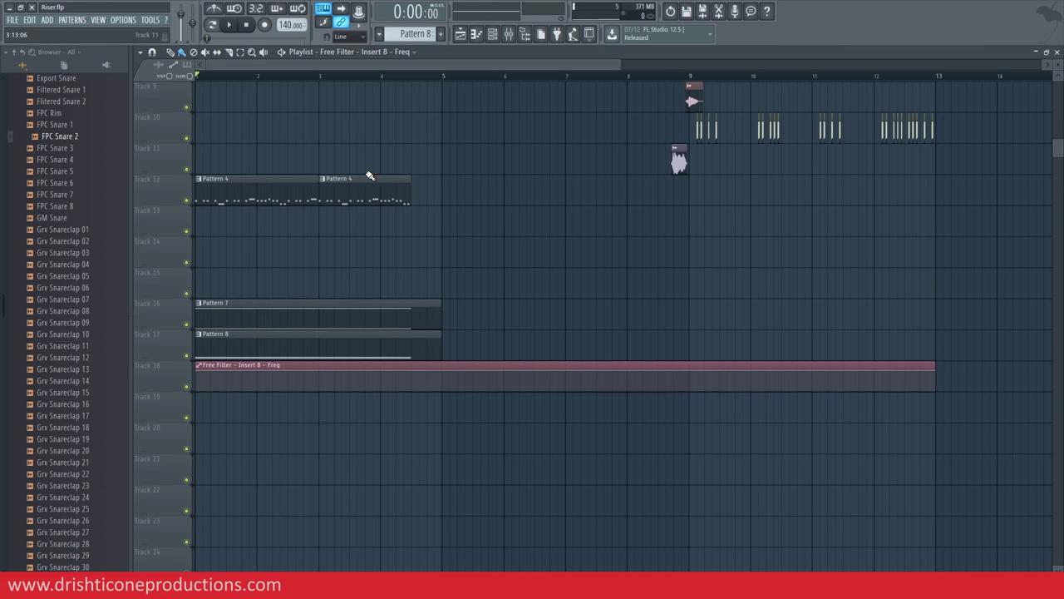
Play the arrangement with the filter clip and check the channel rack with all channels shown.
key("space")
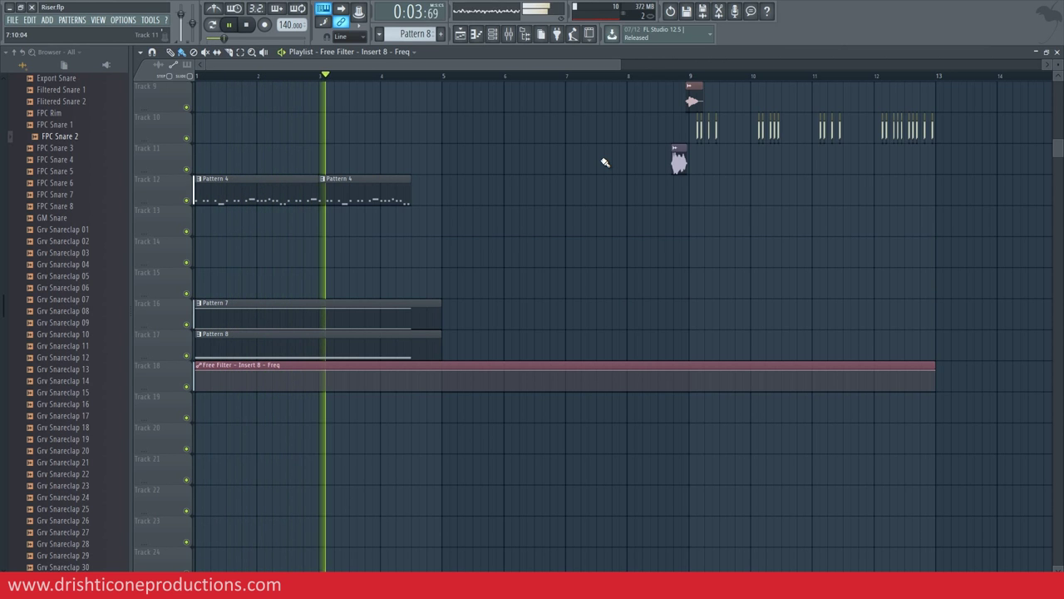
key("space")
left_click(492, 34)
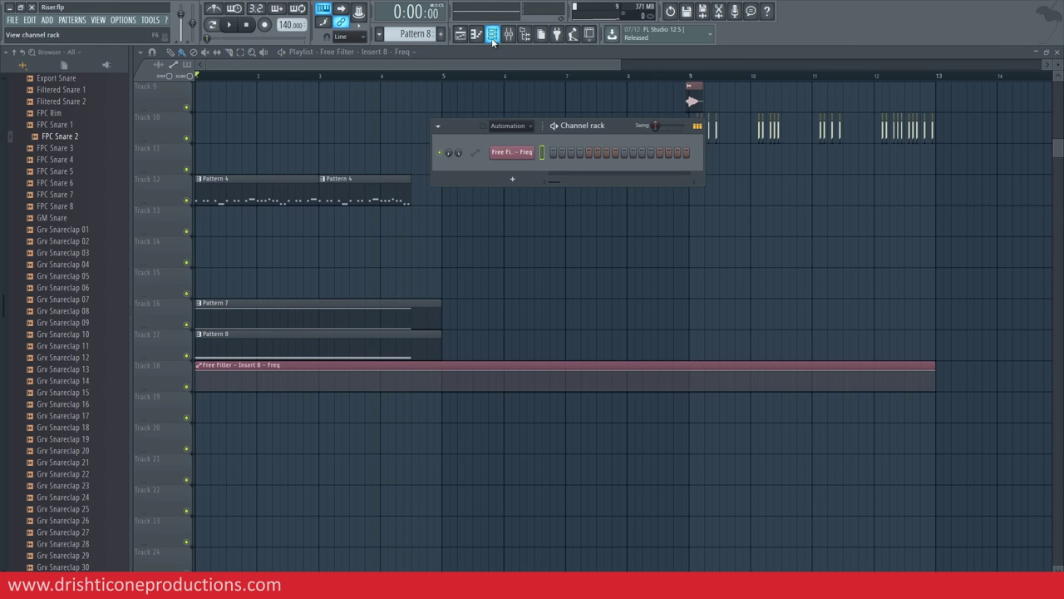
left_click(511, 127)
left_click(508, 142)
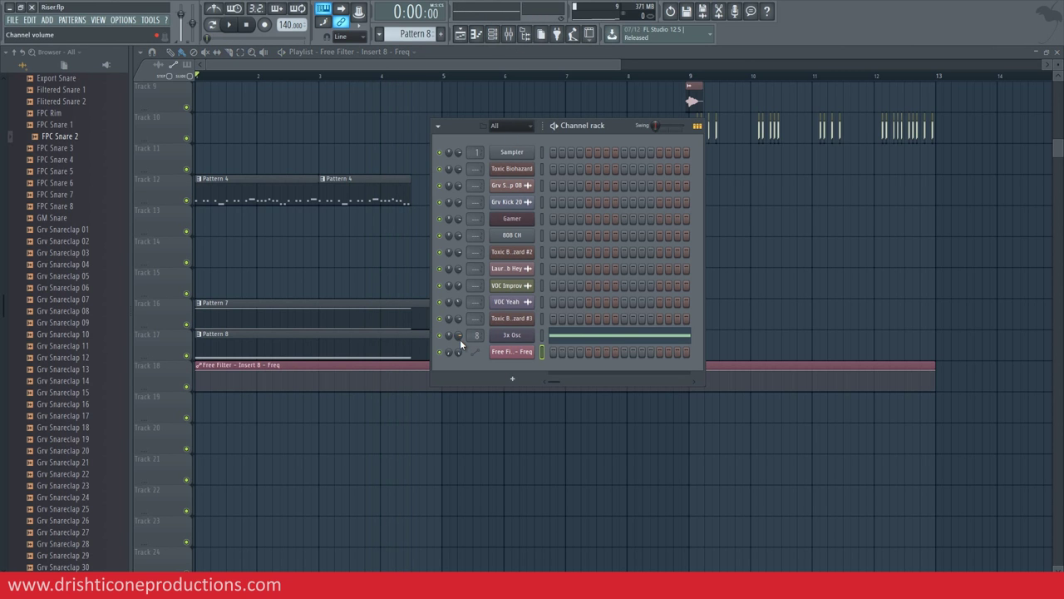
right_click(431, 431)
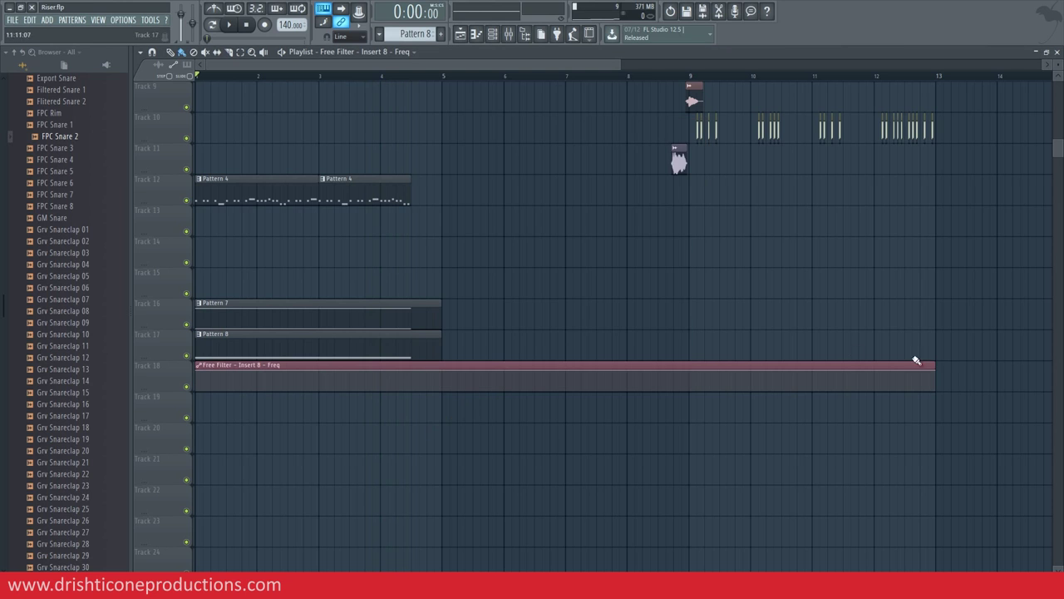
Trim the filter automation clip to end halfway through bar 4 and shape it as a ramp from minimum to maximum.
left_click_drag(934, 367, 411, 376)
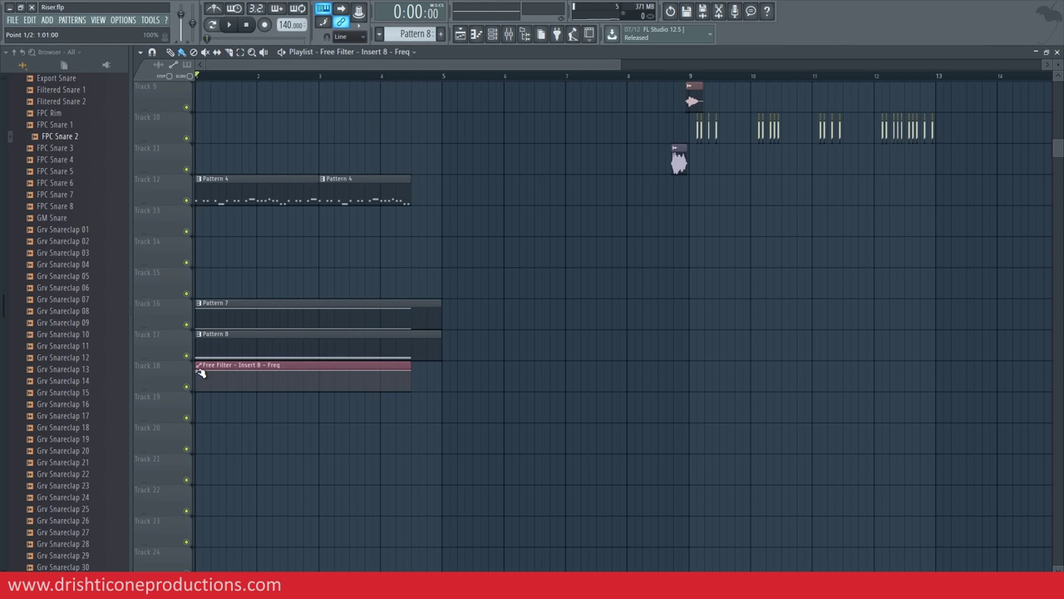
left_click_drag(200, 372, 198, 393)
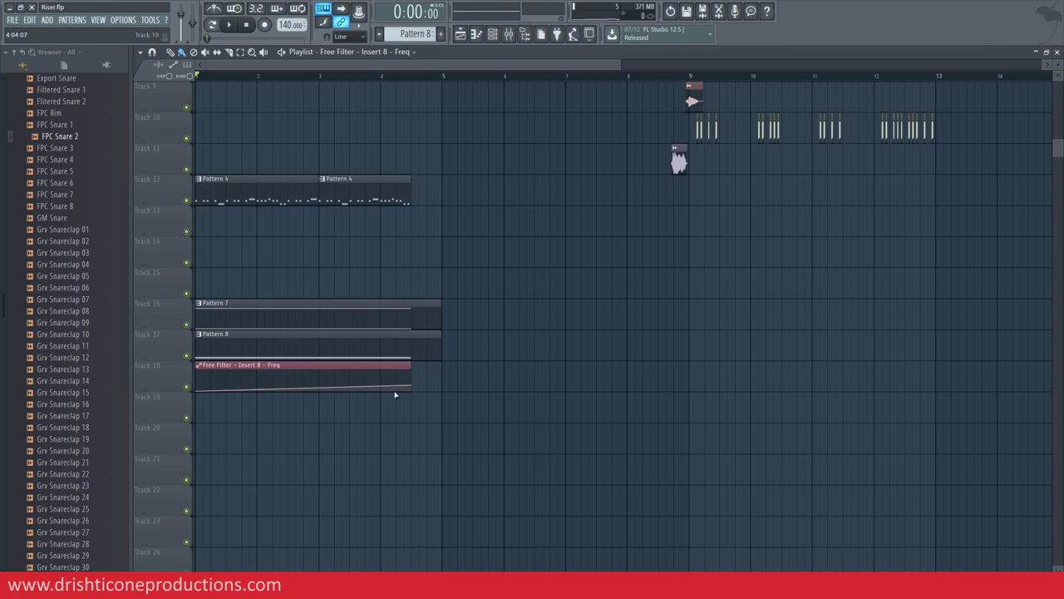
left_click_drag(407, 383, 413, 367)
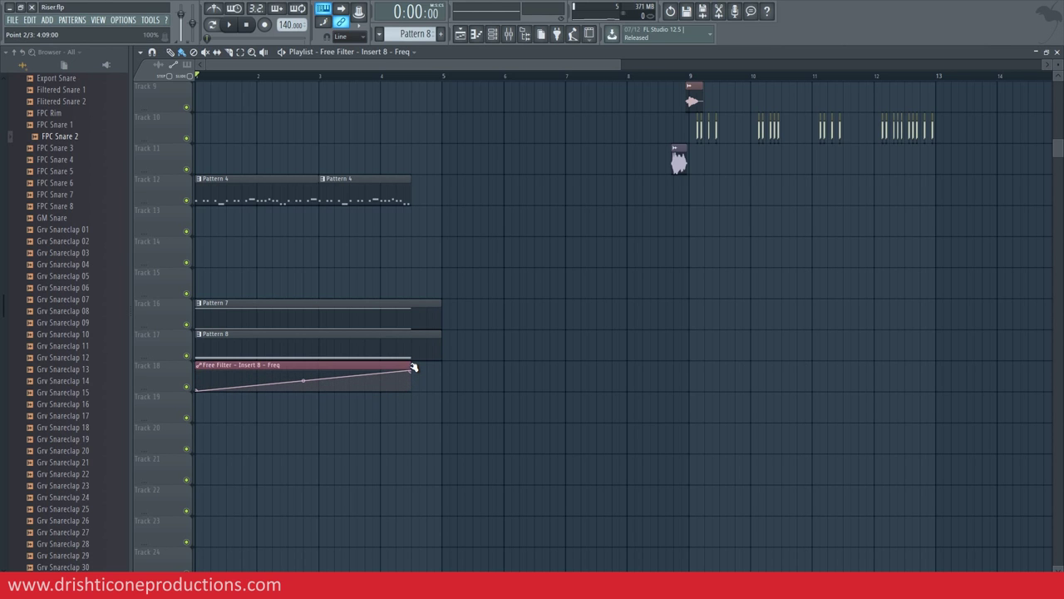
Audition the soloed noise riser while watching the Free Filter frequency, and play the full arrangement with all tracks.
right_click(186, 356)
key("space")
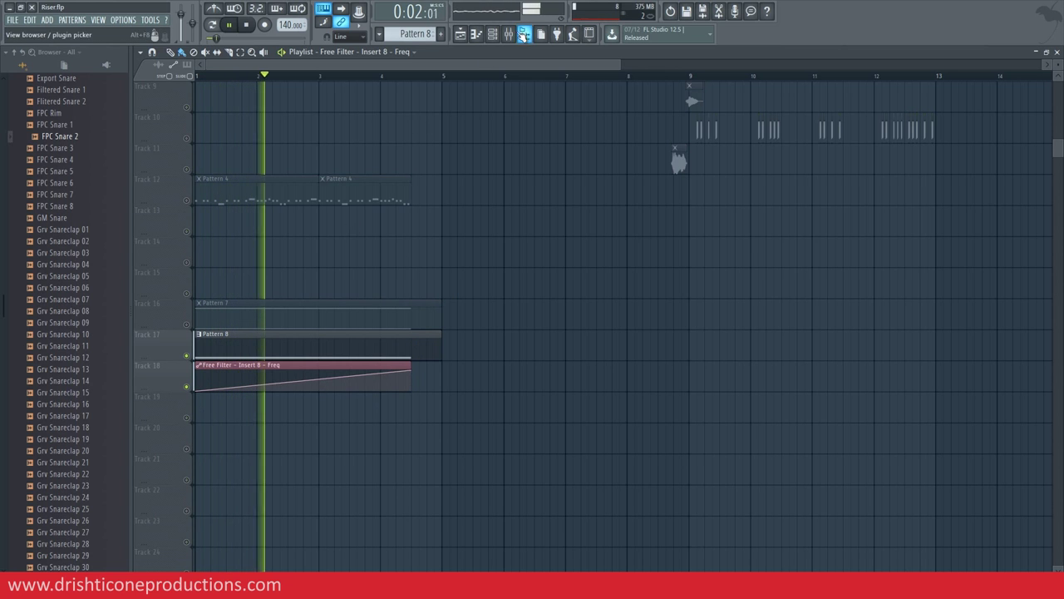
key("F9")
left_click(900, 113)
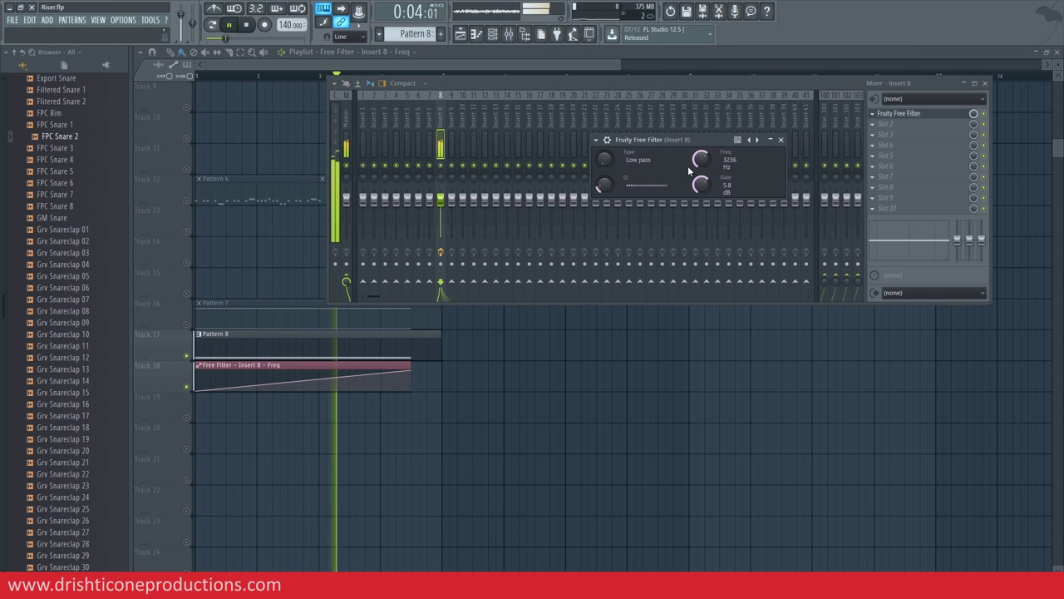
key("space")
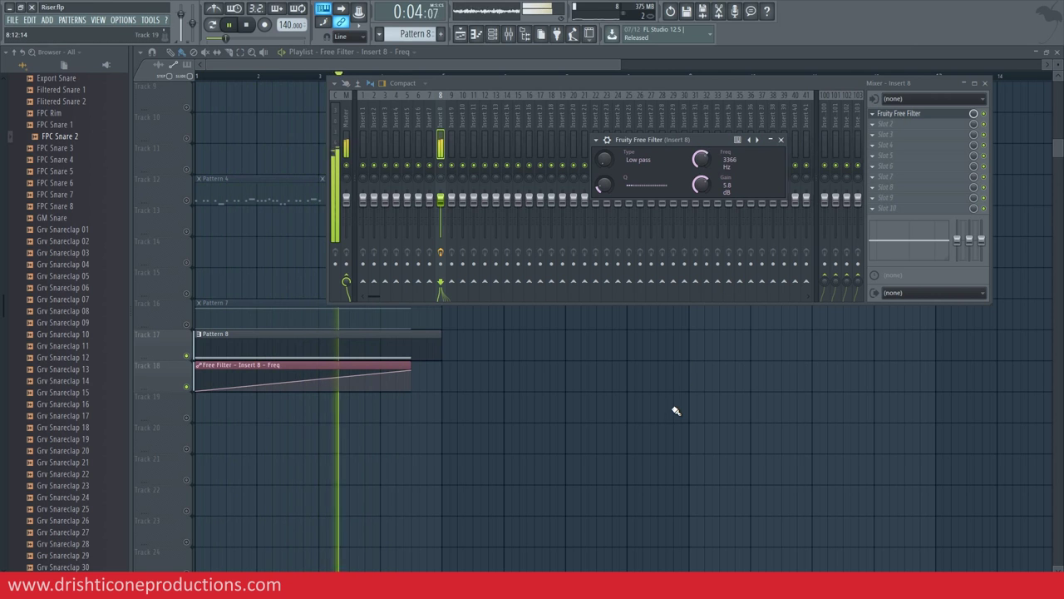
key("space")
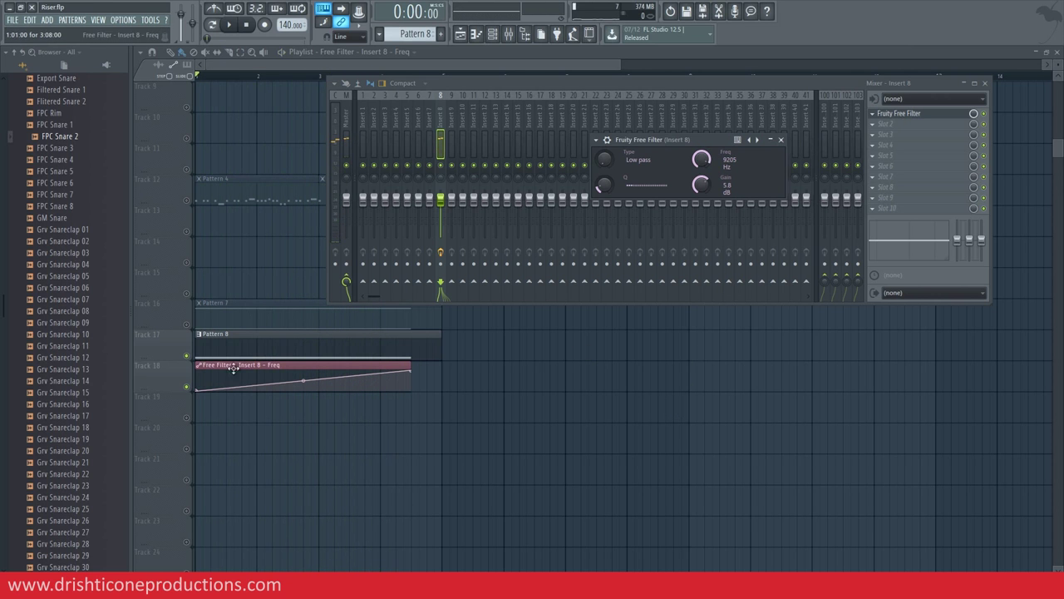
key("F9")
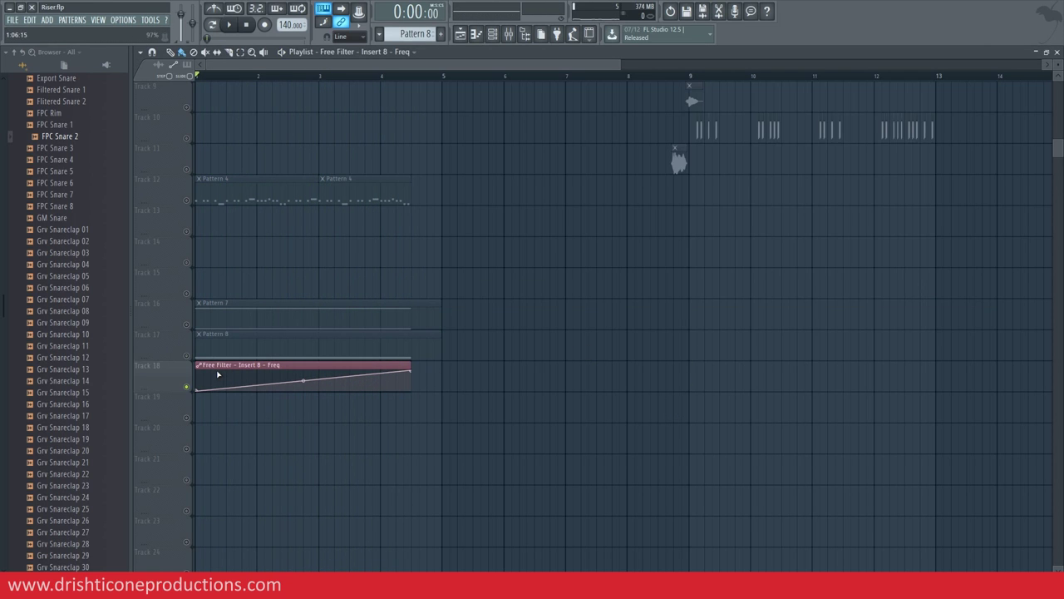
key("space")
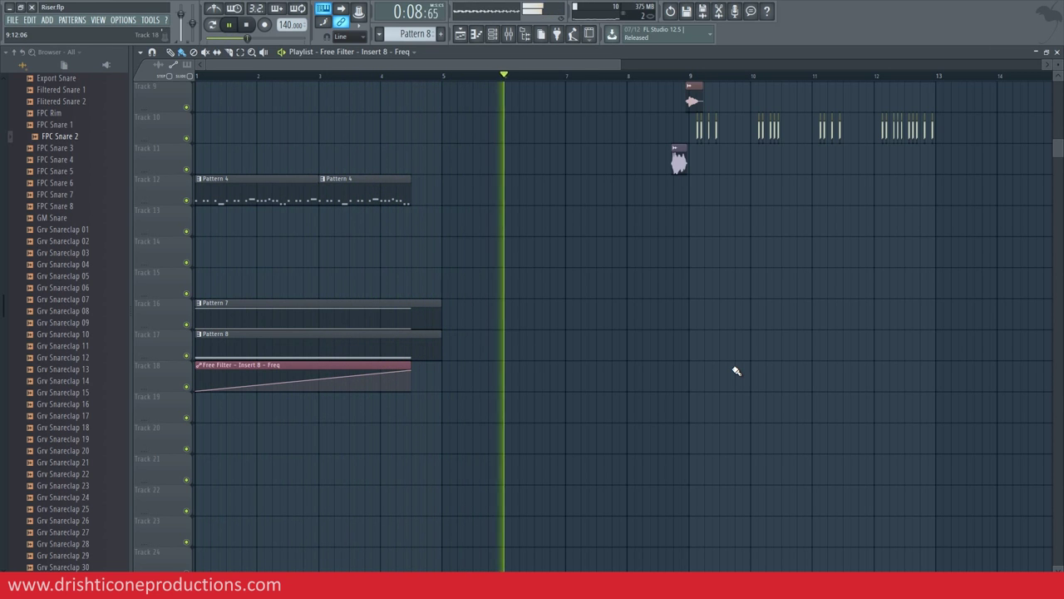
key("space")
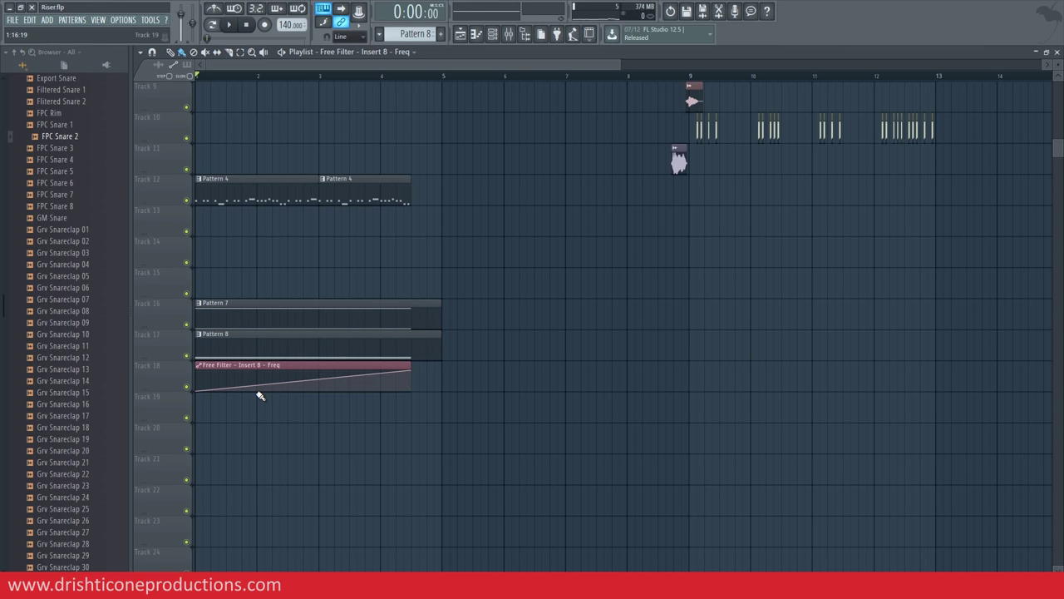
Audition several snare samples in the browser, including Grv Snareclap 01, for a build-up snare.
scroll(615, 331, "up", 8)
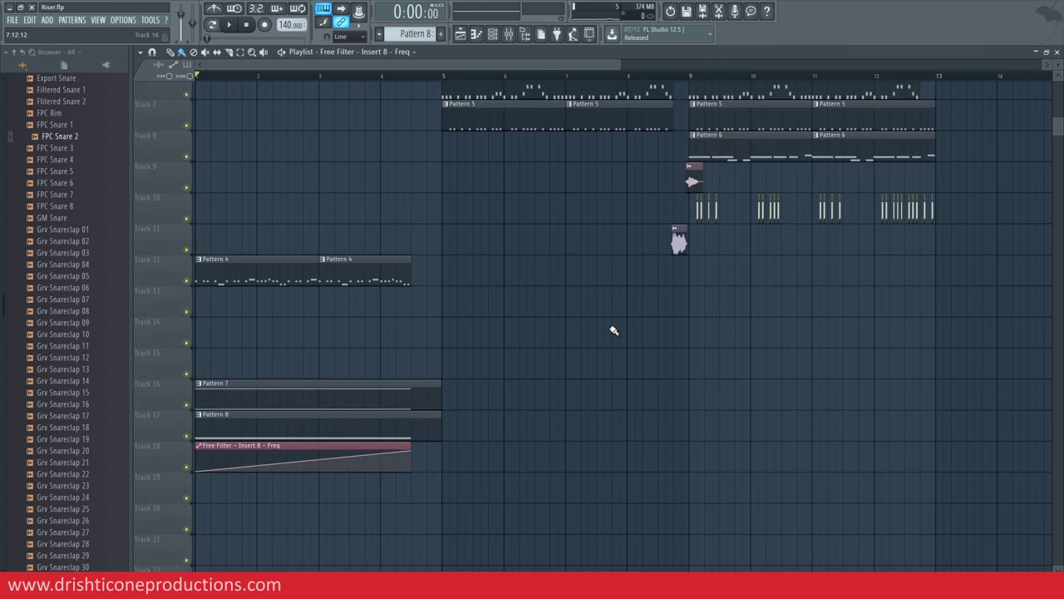
scroll(64, 249, "up", 12)
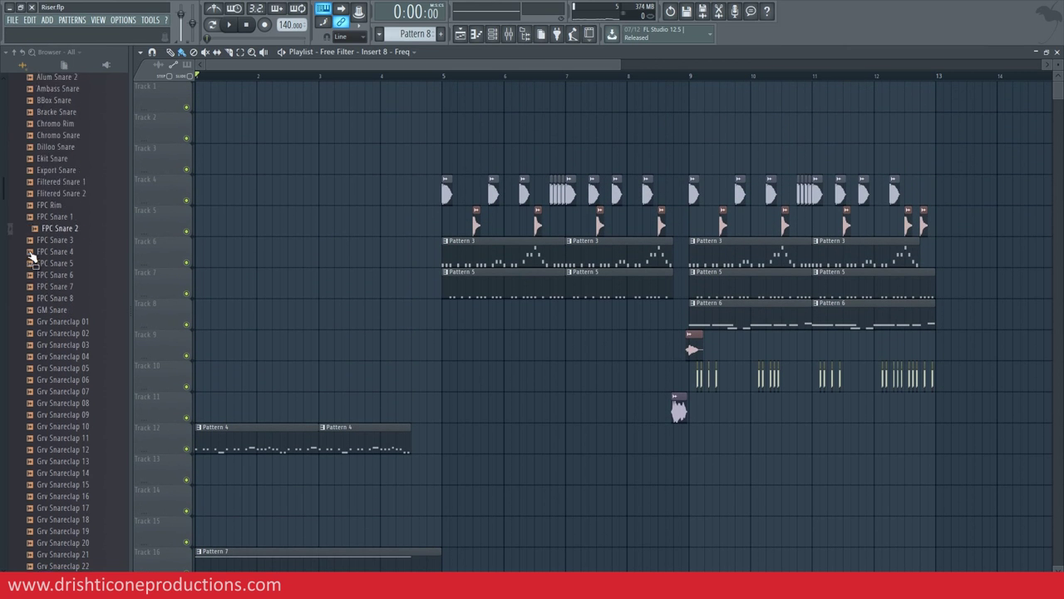
scroll(33, 249, "down", 12)
left_click(67, 148)
left_click(68, 137)
left_click(60, 208)
left_click(63, 231)
left_click(73, 242)
left_click(80, 232)
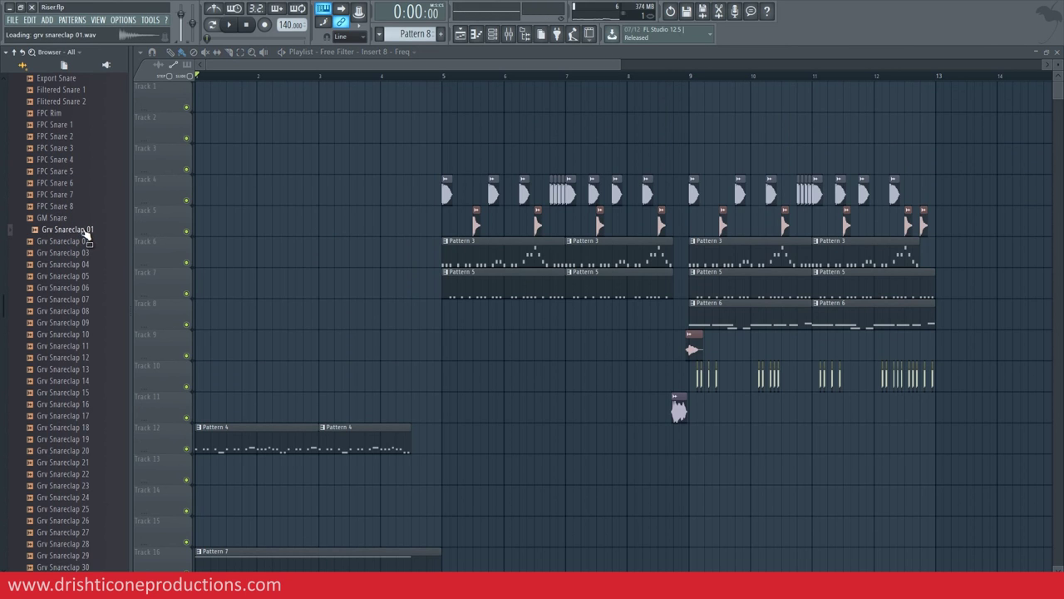
Place the Grv Snareclap 01 sample on Track 2 at the start of bar 1 and start playback.
left_click_drag(86, 235, 364, 305)
left_click_drag(320, 143, 327, 127)
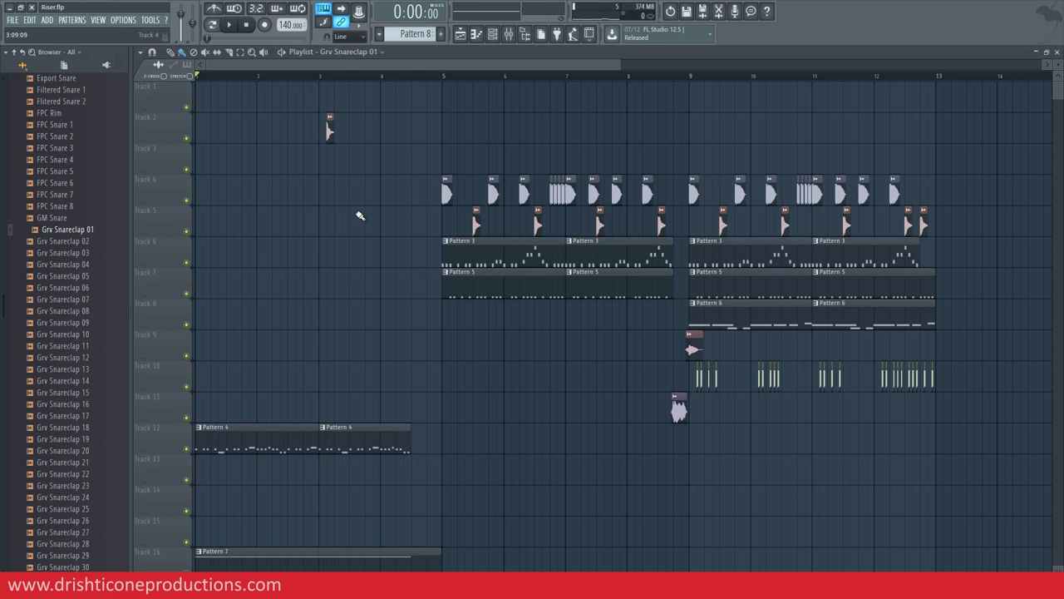
key("space")
key("space")
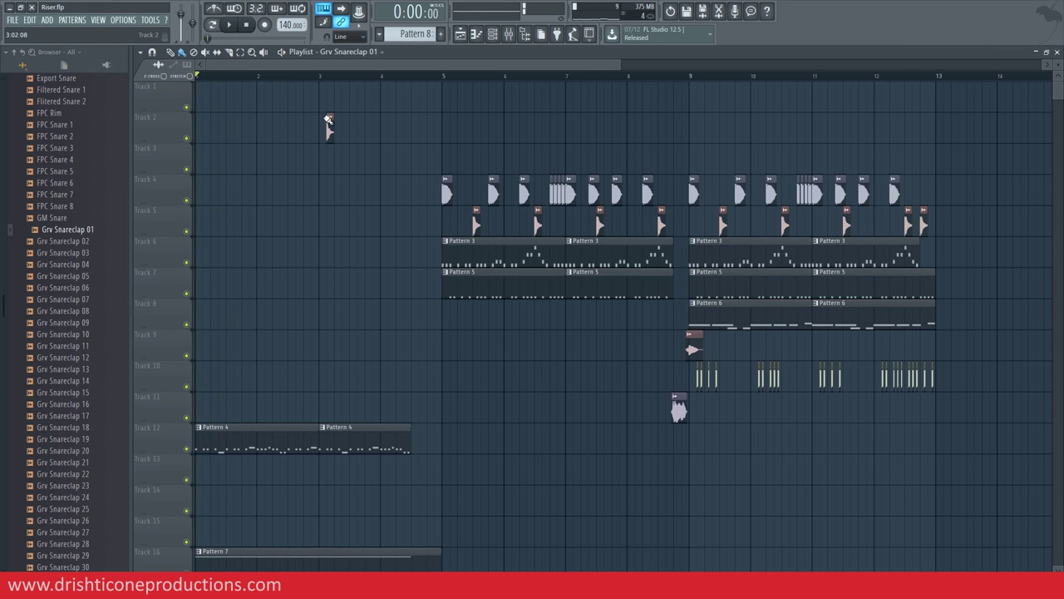
left_click_drag(329, 129, 197, 125)
key("space")
Add Grv Snareclap 01 hits on Track 2 every half bar up to bar 3 and every quarter bar up to bar 4.
left_click(230, 129)
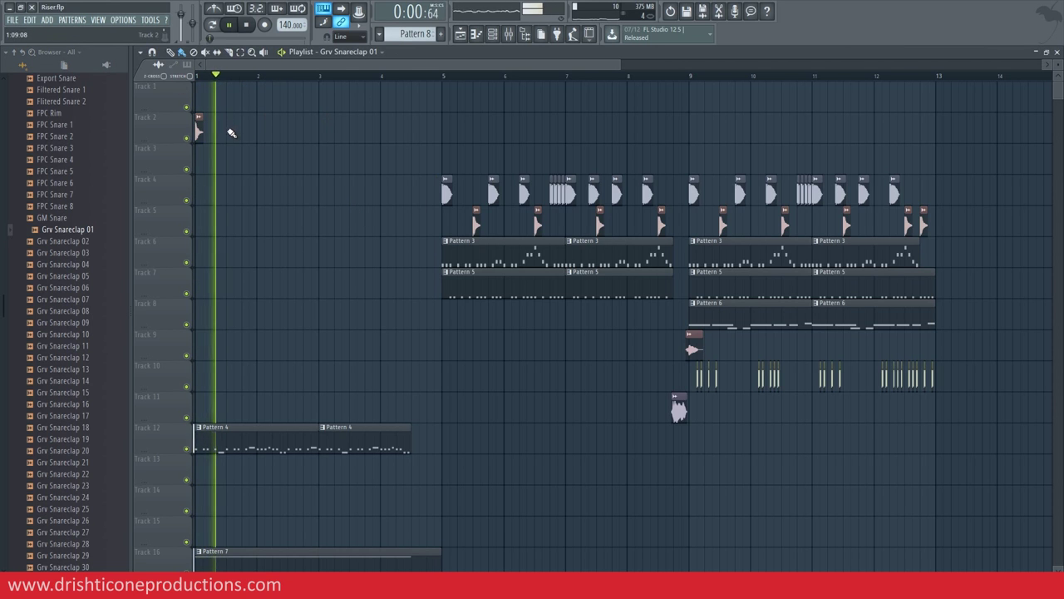
left_click(261, 128)
left_click(291, 128)
left_click(321, 129)
left_click(337, 129)
left_click(353, 129)
left_click(368, 129)
key("space")
left_click(385, 129)
Shorten the snareclap at bar 4 and add three copies after it at eighth-of-a-bar spacing.
scroll(393, 87, "up", 5)
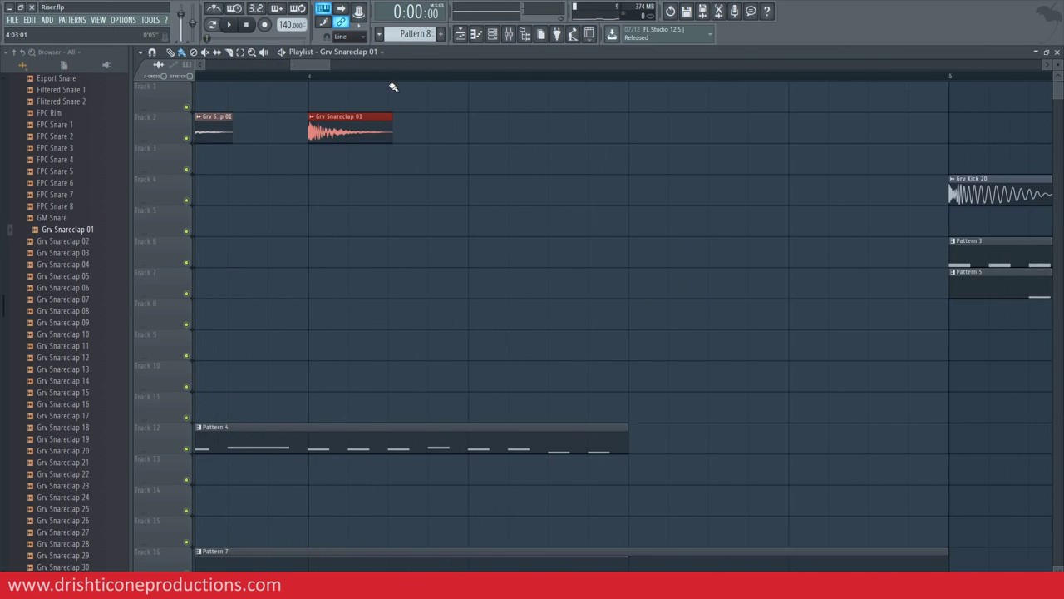
left_click(205, 52)
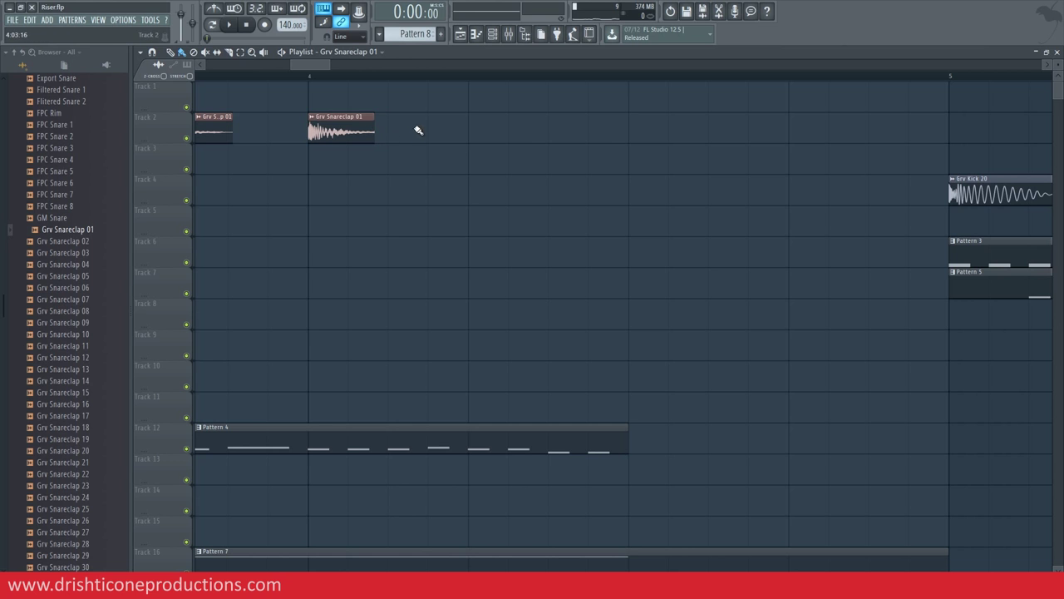
left_click_drag(396, 132, 593, 133)
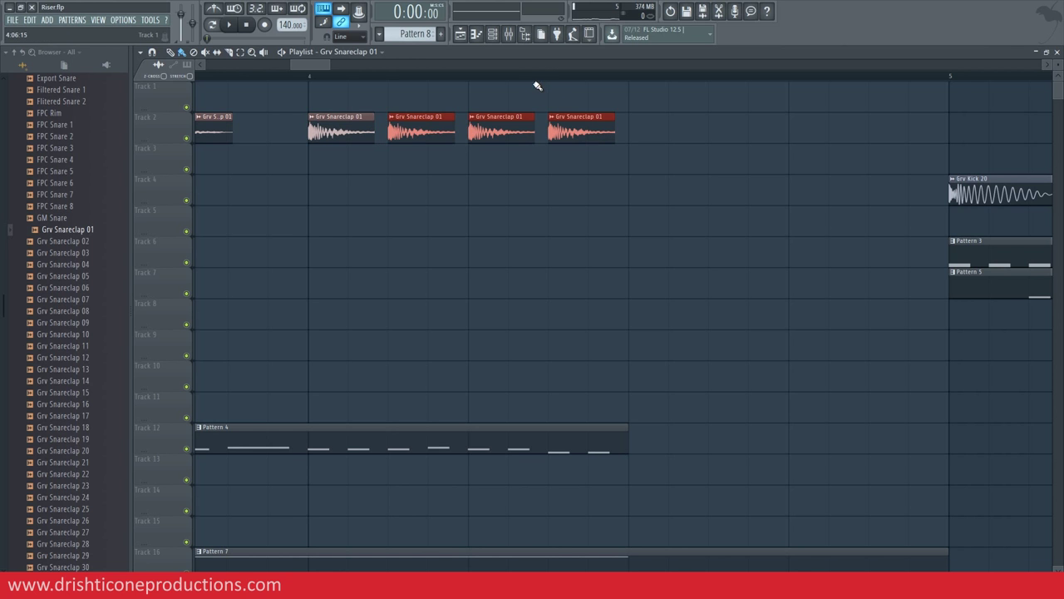
scroll(537, 86, "down", 3)
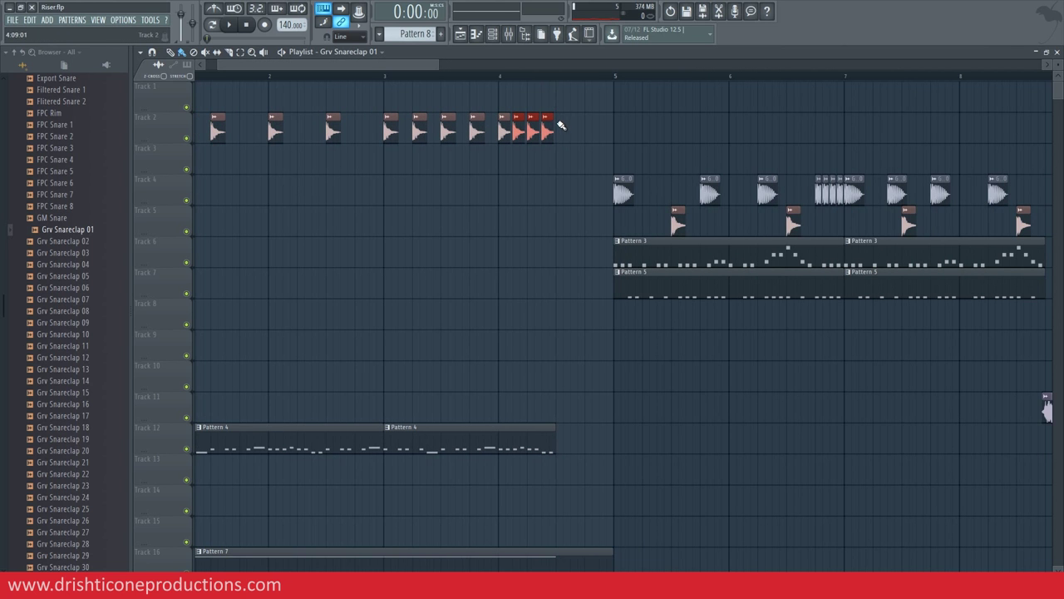
Play the arrangement from bar 1 into the drop to hear the snare build-up.
left_click_drag(278, 67, 255, 66)
key("space")
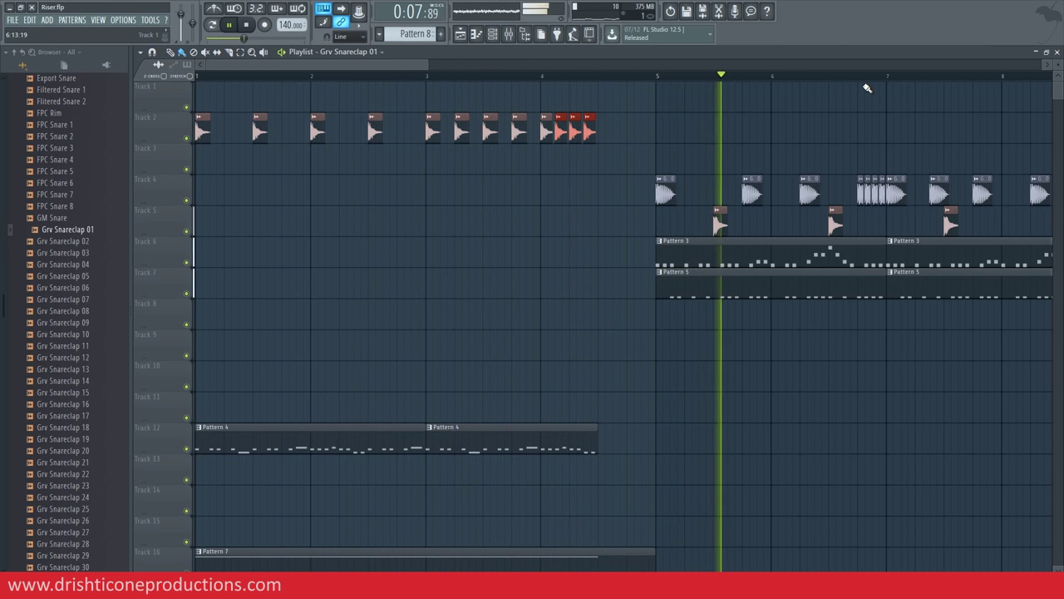
key("space")
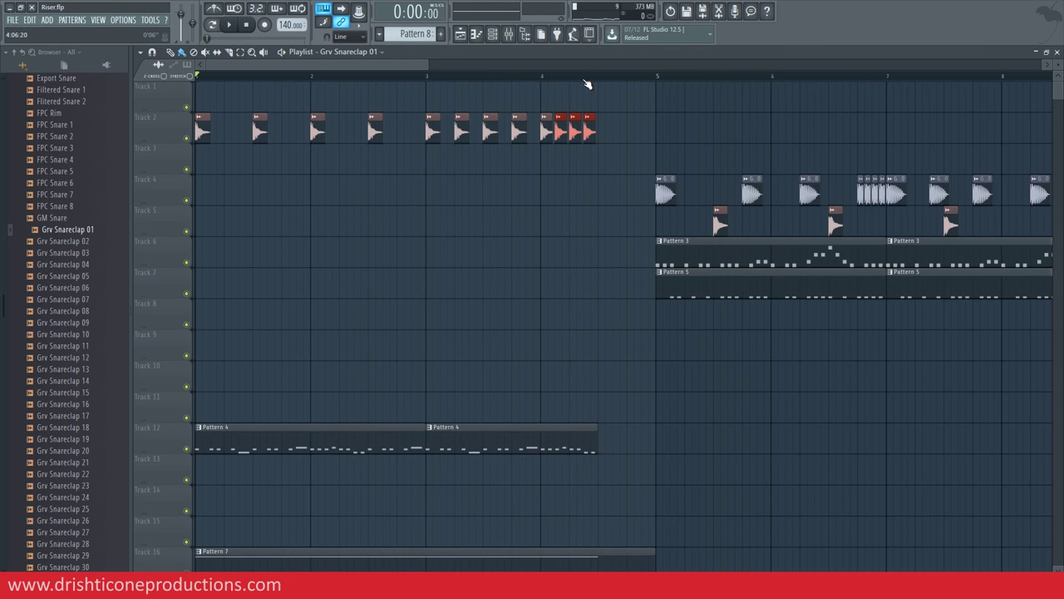
Replace the last two snareclaps in bar 4 with four shortened hits at sixteenth-of-a-bar spacing and start playback.
scroll(587, 84, "up", 3)
mouse_move(576, 98)
left_mouse_down()
mouse_move(604, 101)
mouse_move(566, 157)
mouse_move(569, 132)
left_mouse_up()
left_click(670, 124, "ctrl")
left_click_drag(636, 109, 575, 131)
key("space")
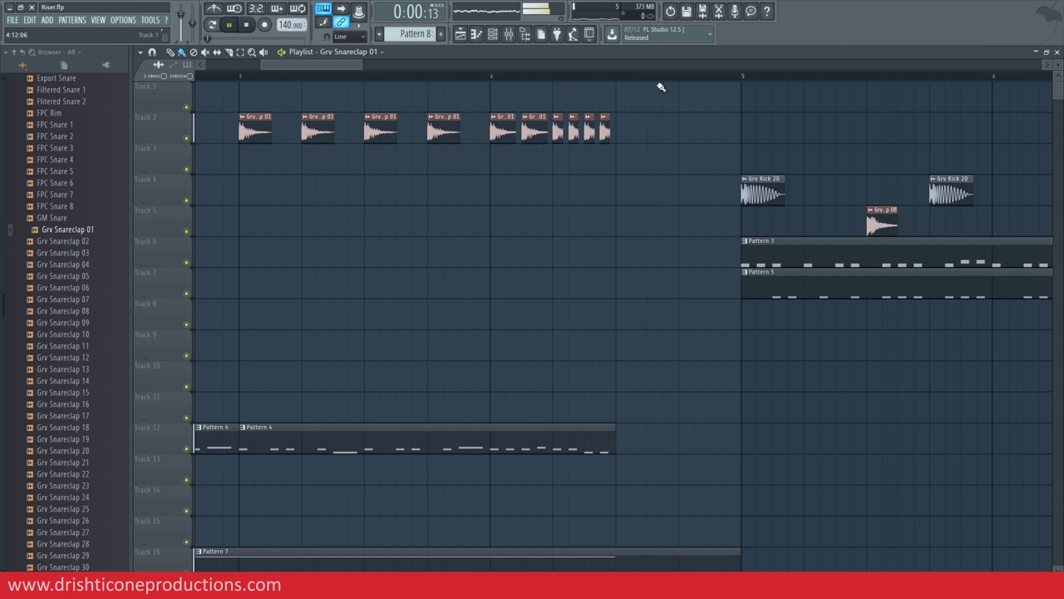
Listen to the snare build-up play through into the drop after bar 5, then stop playback.
scroll(659, 80, "down", 2)
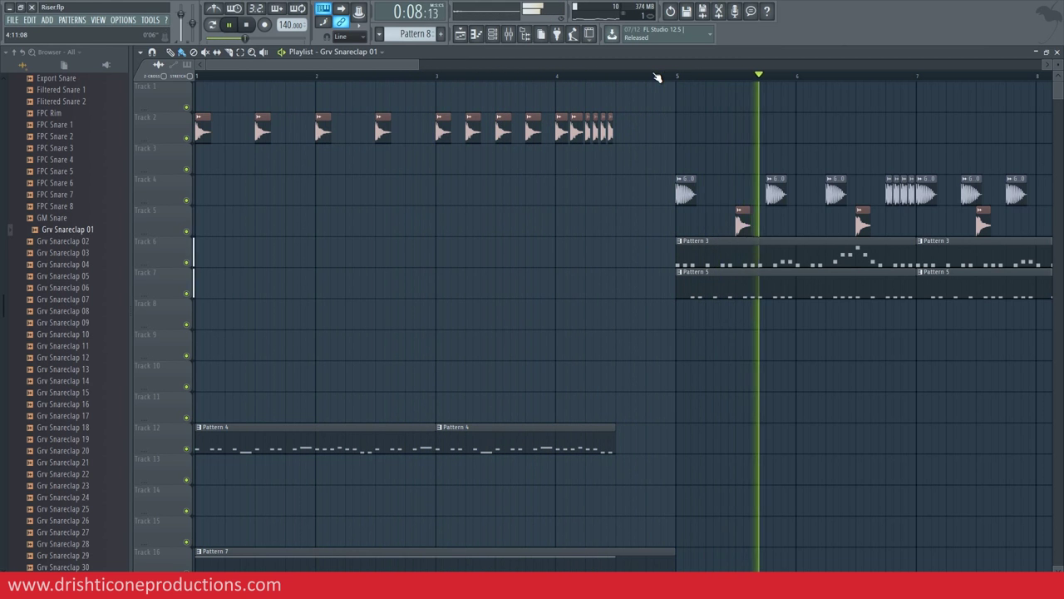
scroll(657, 78, "down", 2)
key("space")
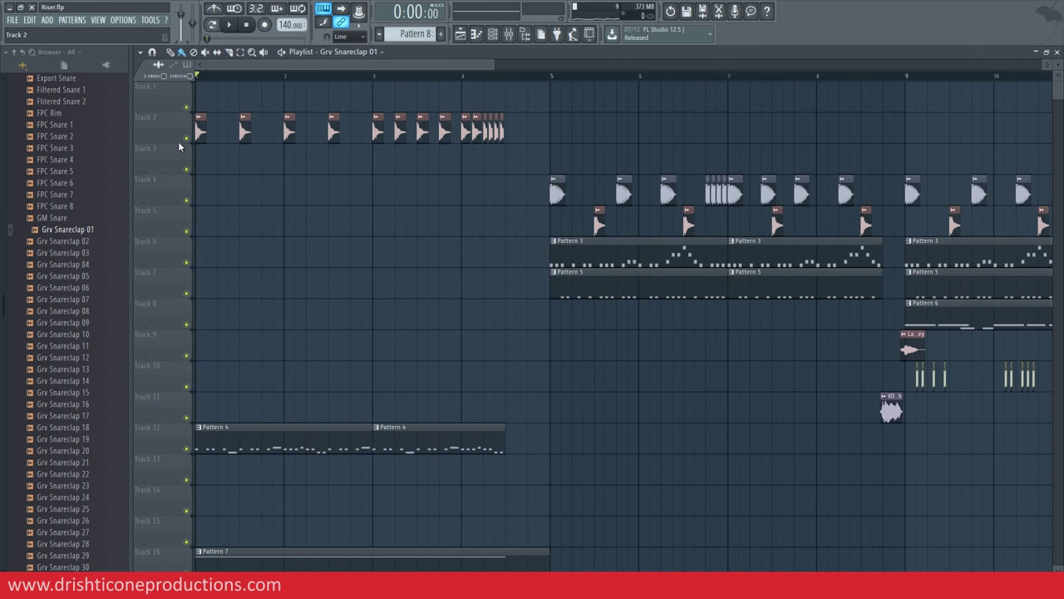
Mute Tracks 16, 17 and 18 and play from bar 1 to hear the build-up without the riser layers.
scroll(316, 324, "down", 5)
left_click(187, 387)
left_click(187, 417)
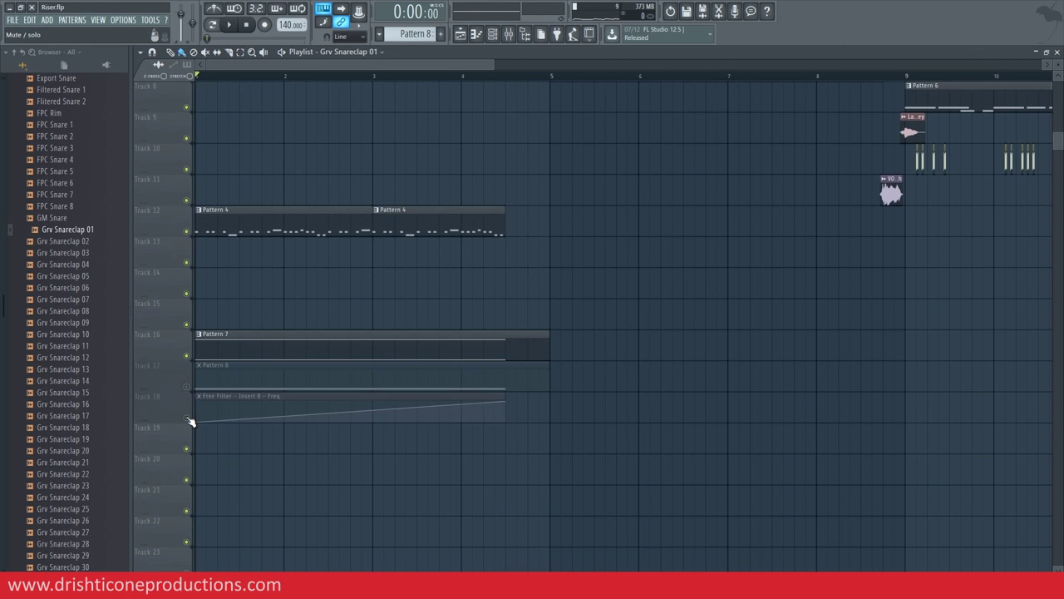
left_click(187, 357)
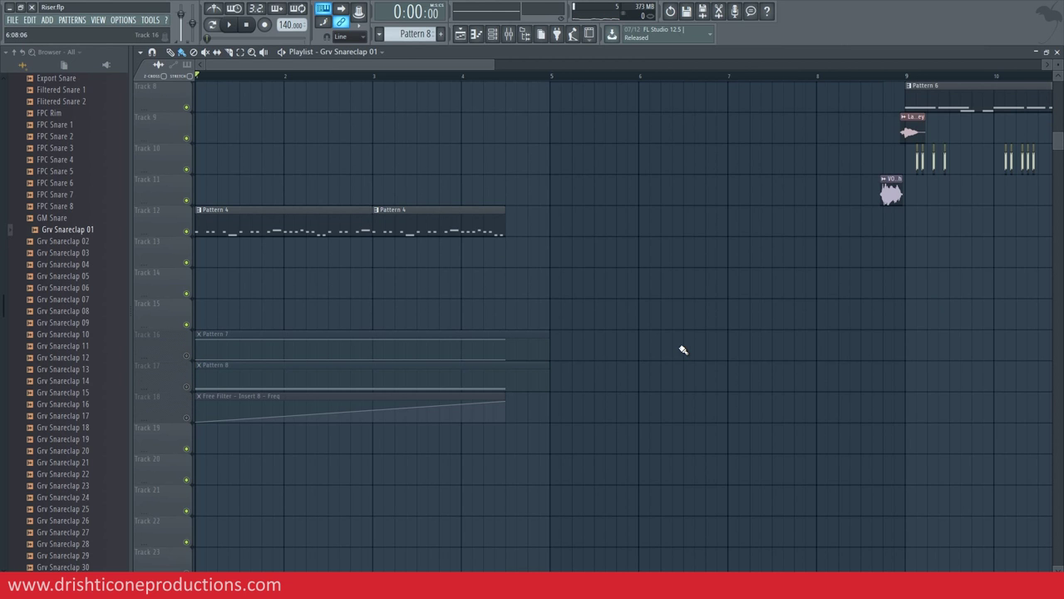
key("space")
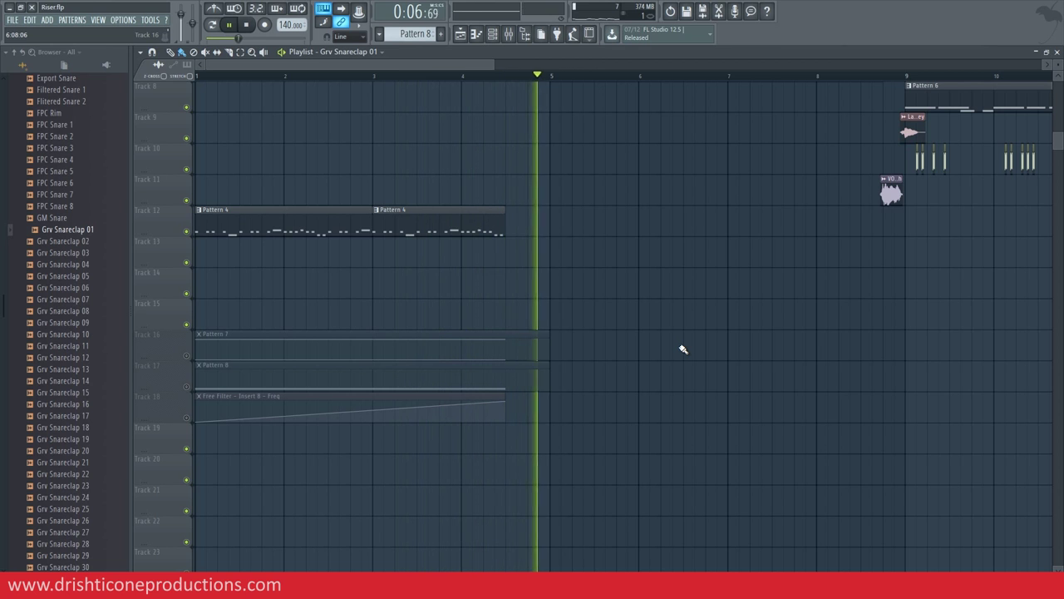
key("space")
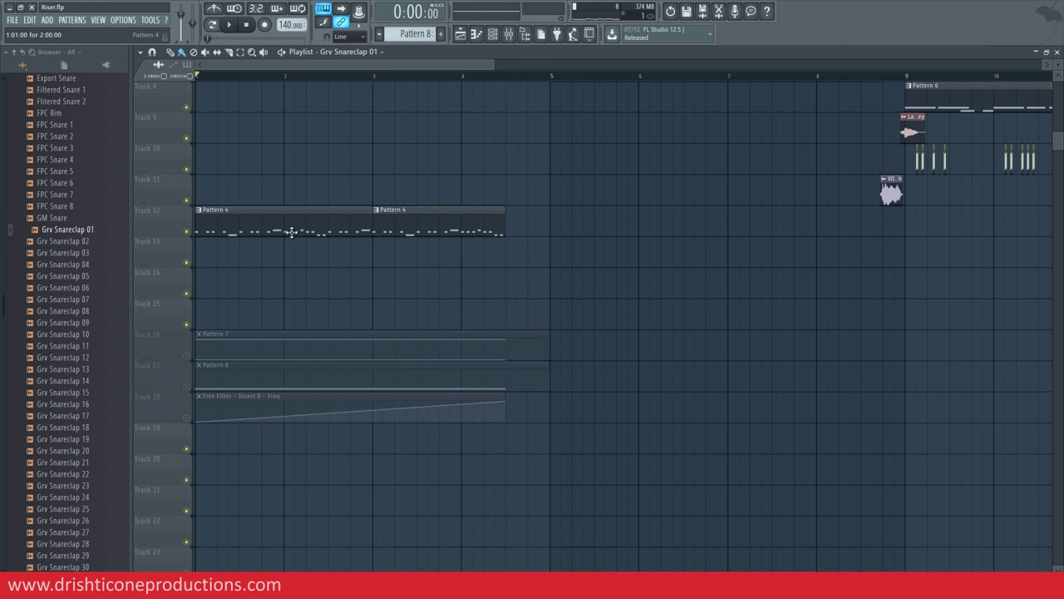
Unmute Tracks 16, 17 and 18 and play the whole arrangement from bar 1 with all riser layers.
right_click(192, 234)
scroll(583, 288, "up", 4)
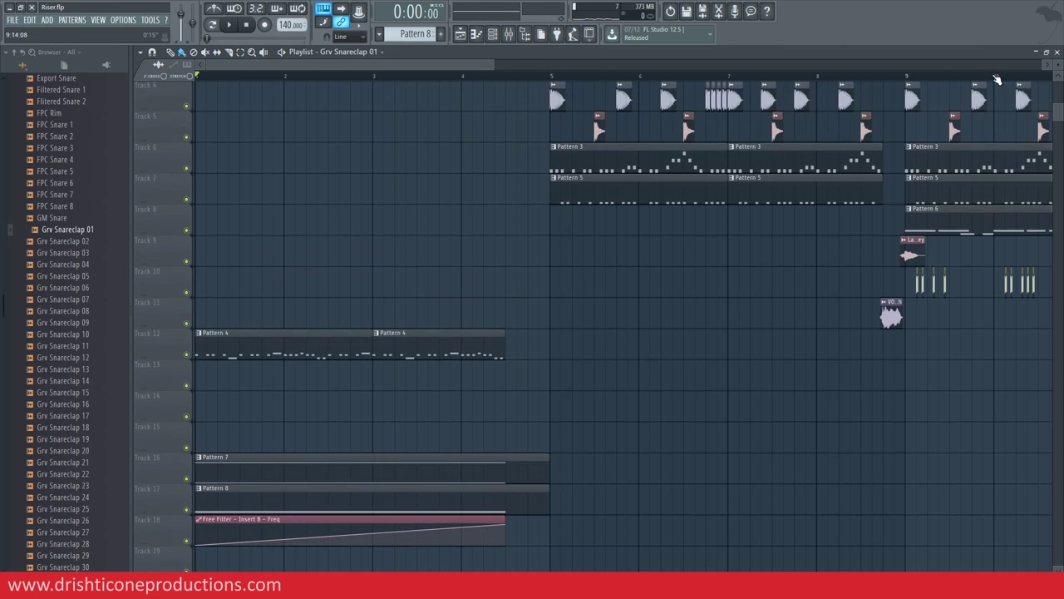
left_click_drag(1058, 66, 1059, 63)
scroll(690, 324, "up", 3)
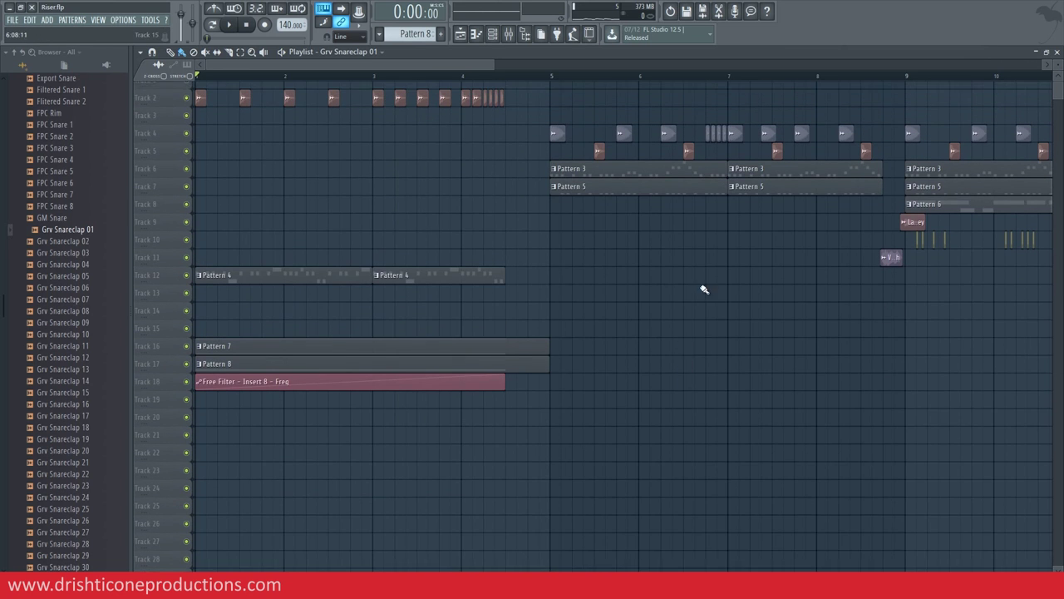
scroll(1060, 64, "up", 1)
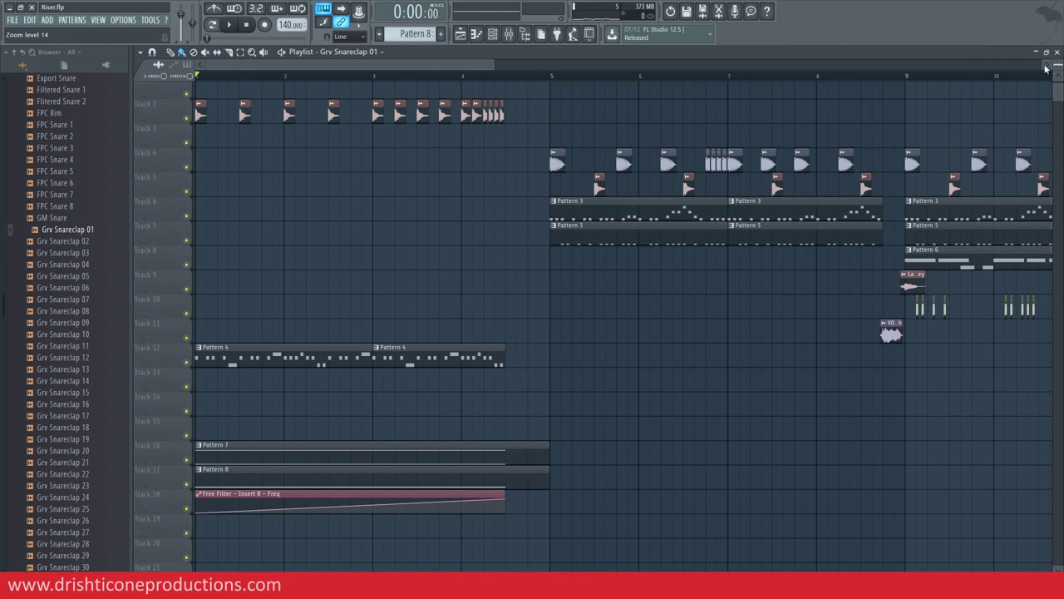
scroll(467, 79, "down", 1)
key("space")
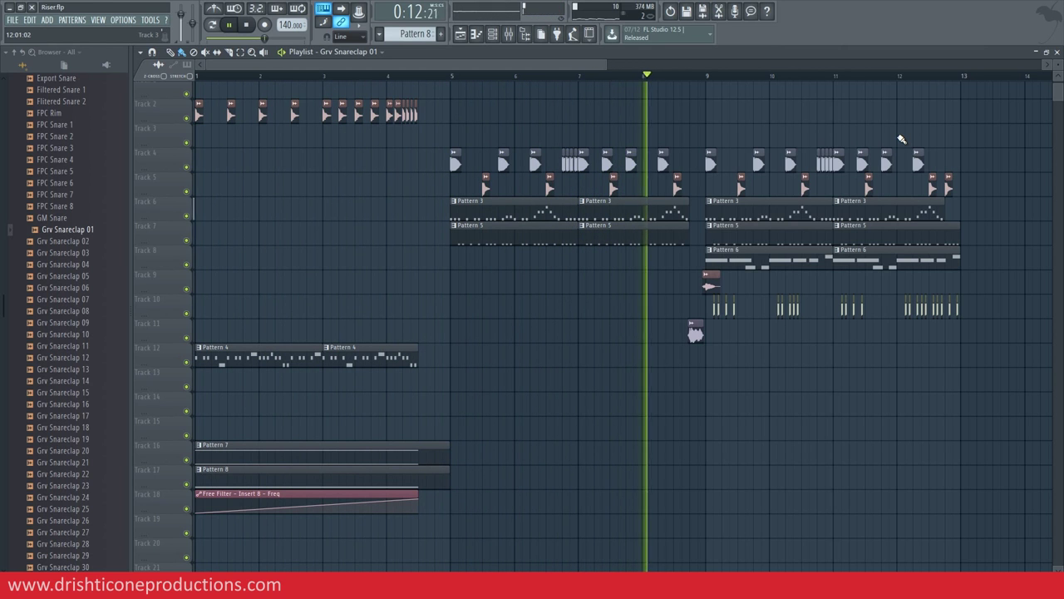
key("space")
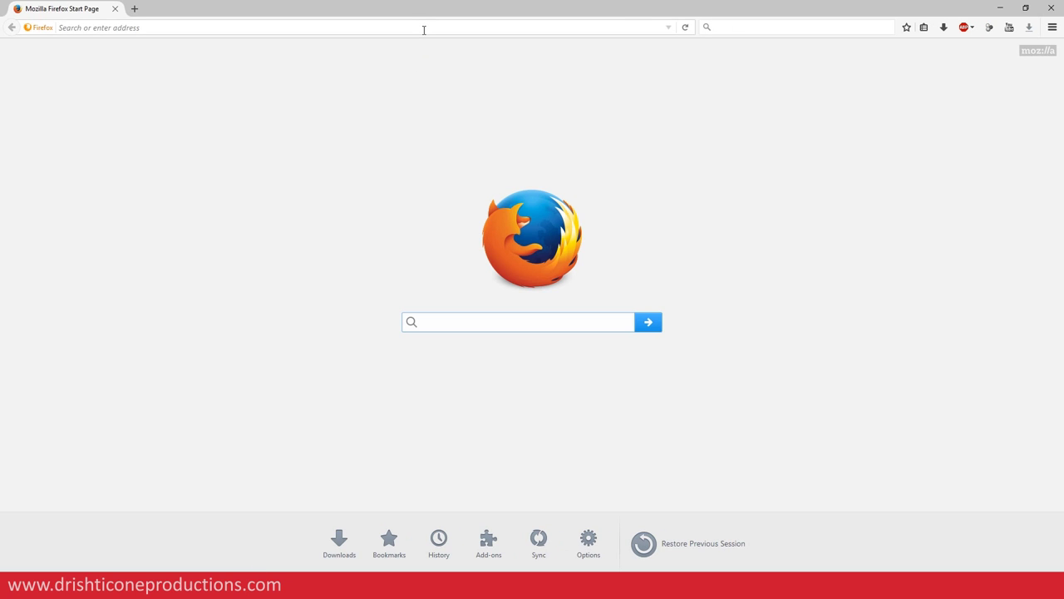
Switch to Firefox, go to youtube.com and open the signed-in account's own channel.
left_click(423, 30)
type("youtube.com/")
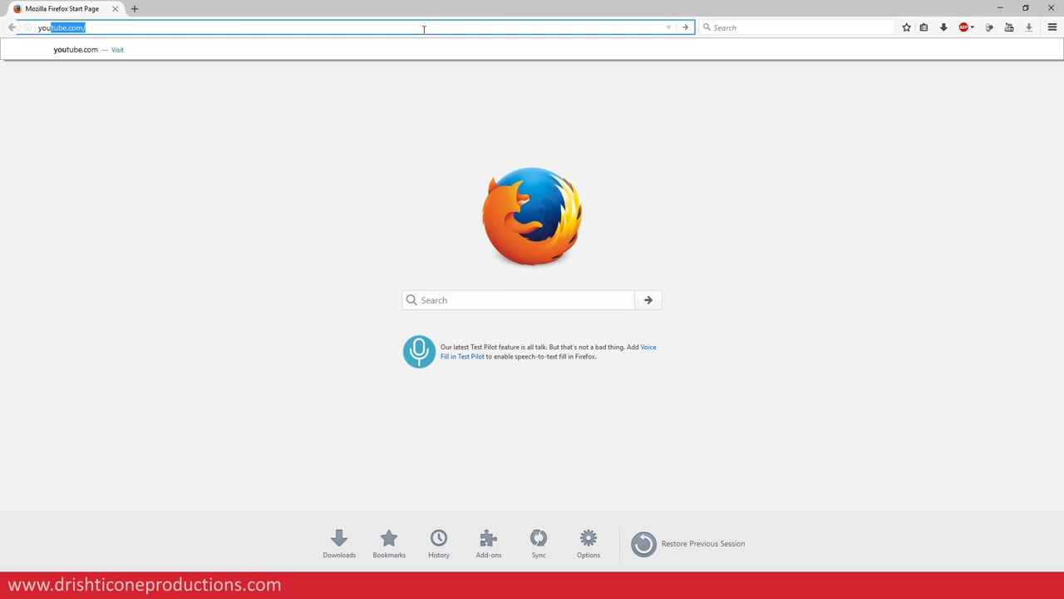
key("Return")
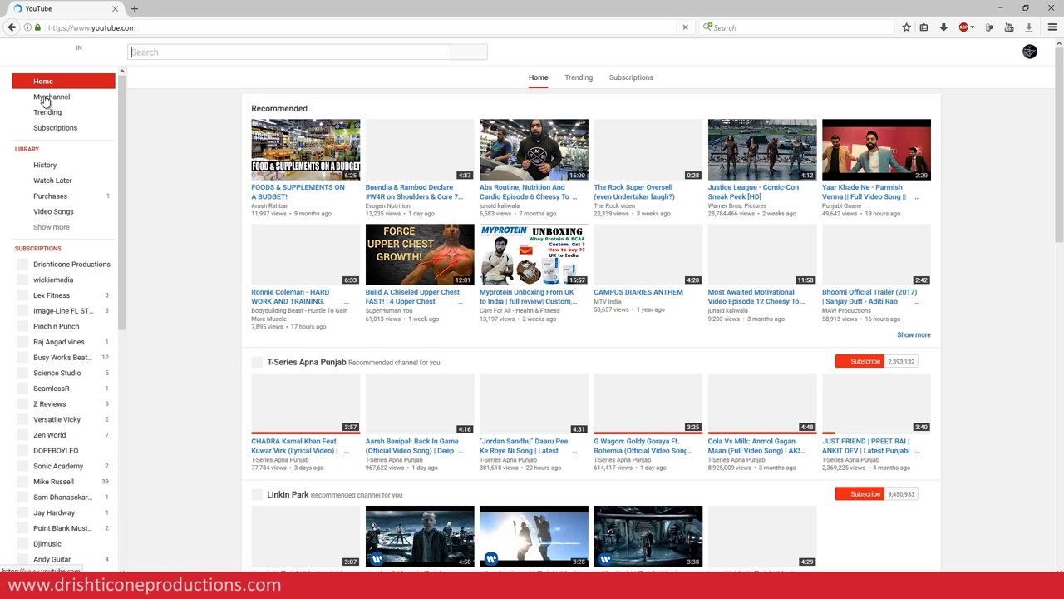
left_click(46, 98)
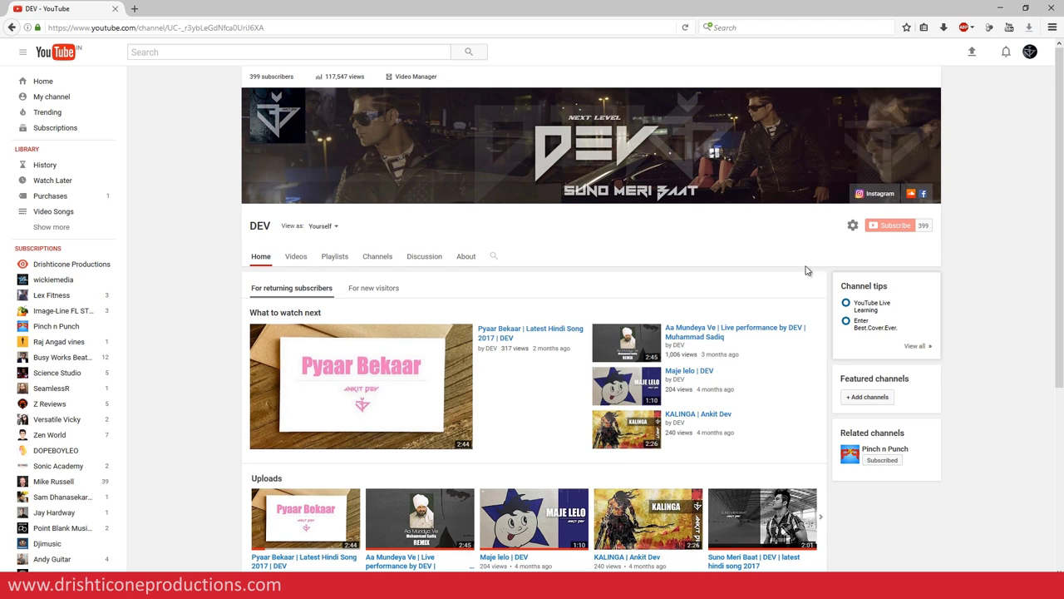
Browse the channel's uploads and look through the full list of its videos.
scroll(965, 261, "down", 3)
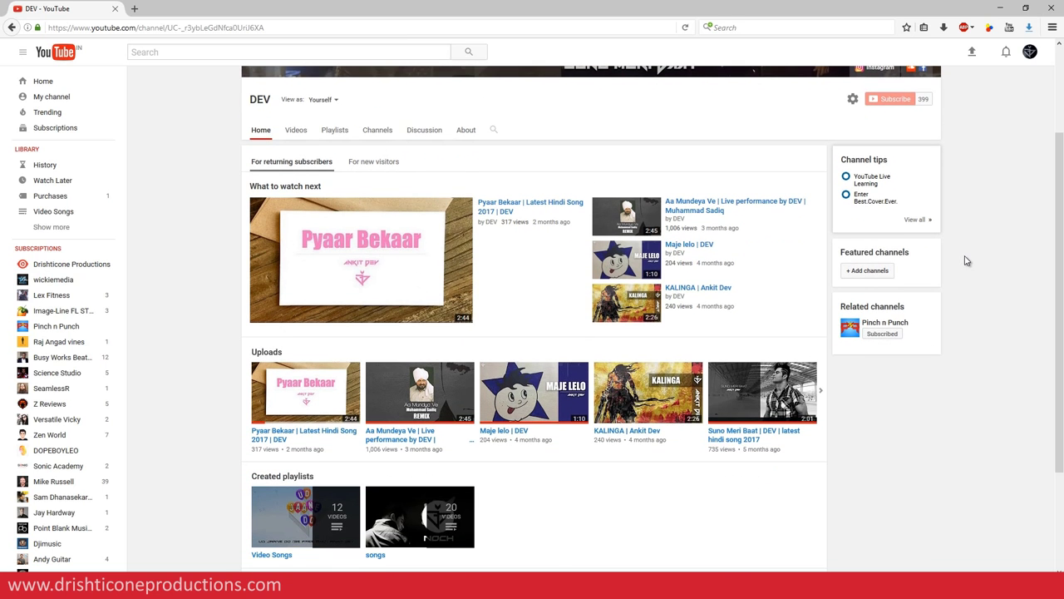
scroll(966, 261, "down", 2)
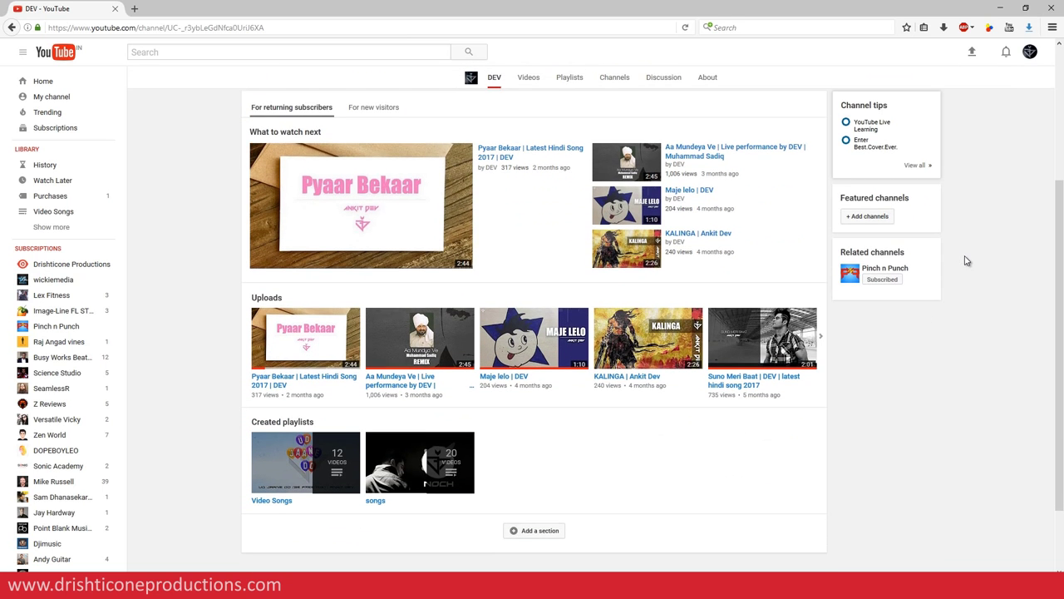
left_click(827, 341)
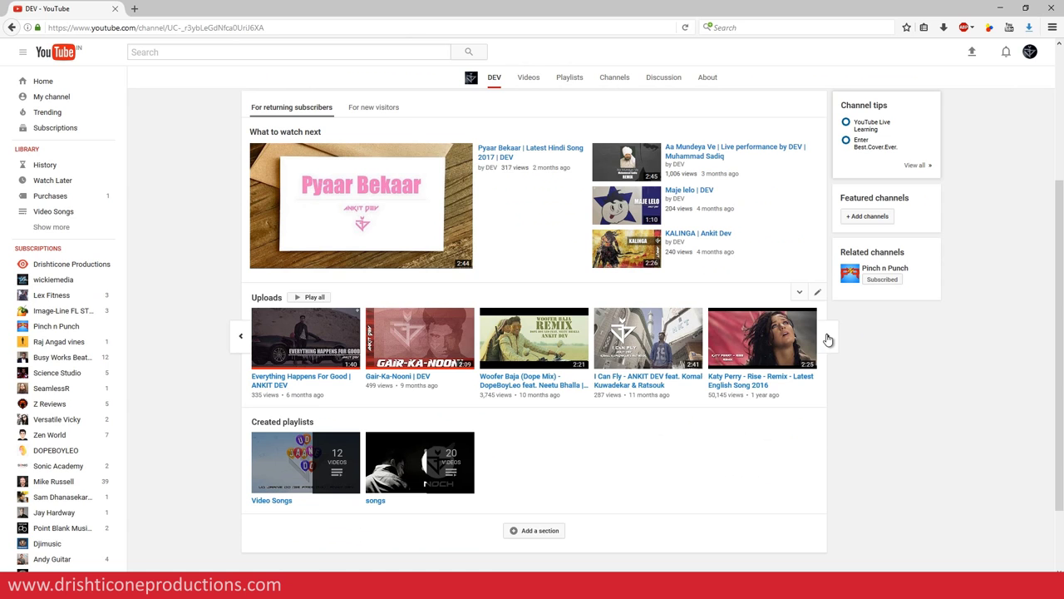
left_click(828, 339)
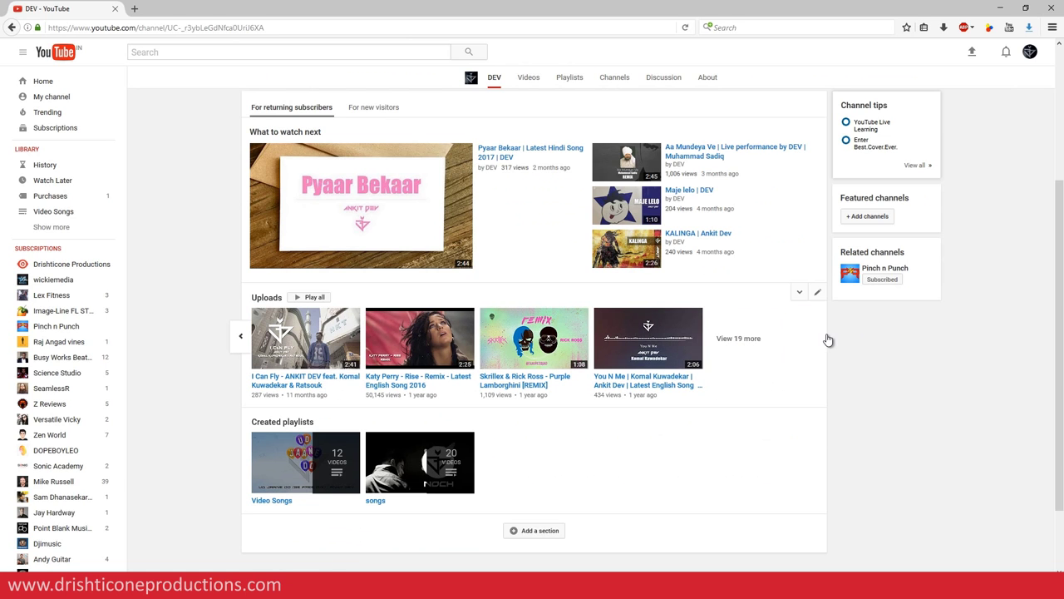
left_click(741, 343)
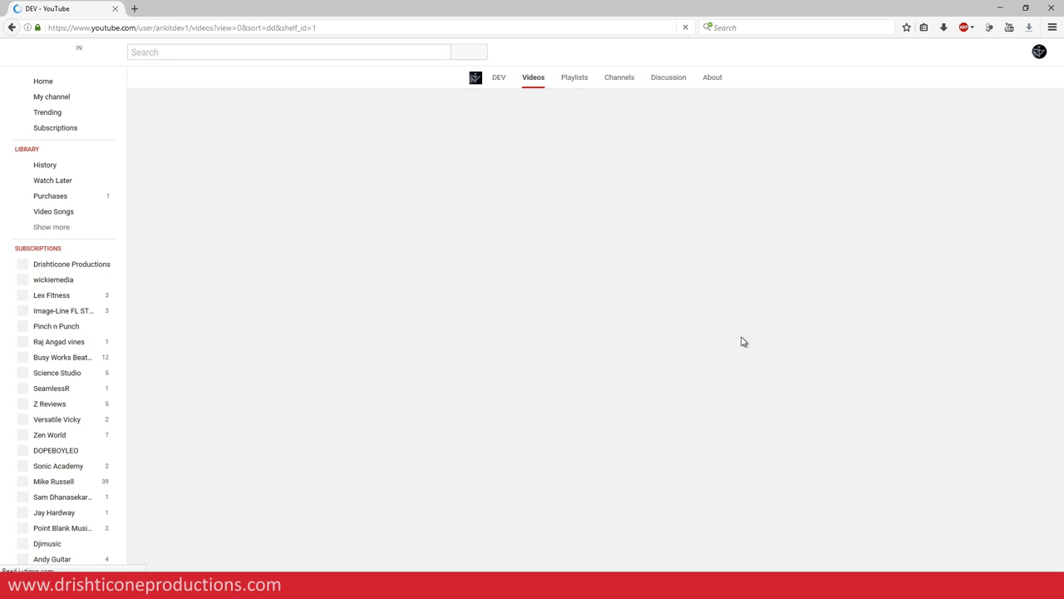
scroll(349, 345, "down", 1)
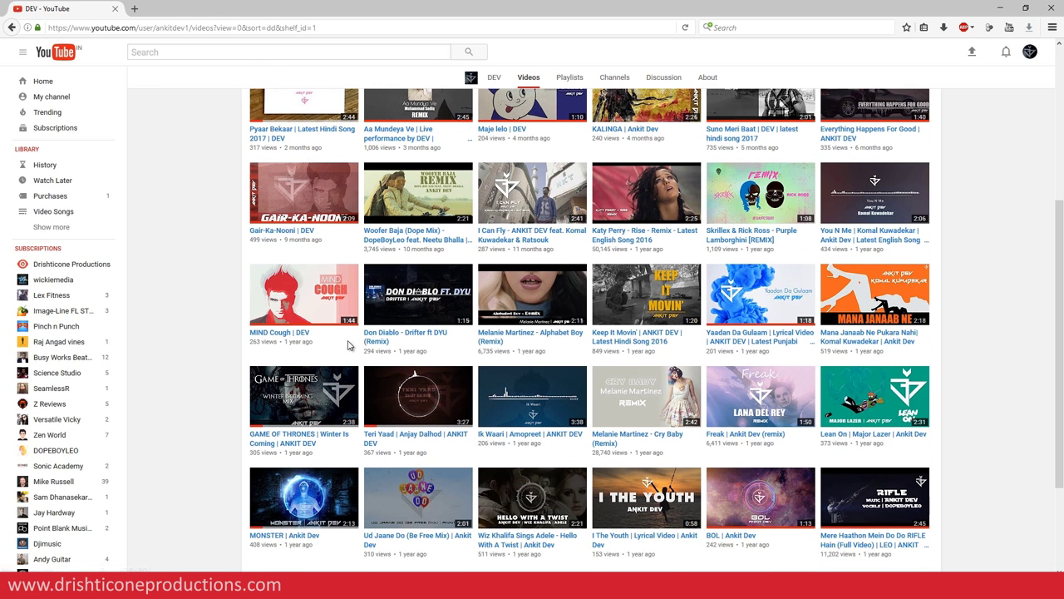
scroll(191, 337, "down", 1)
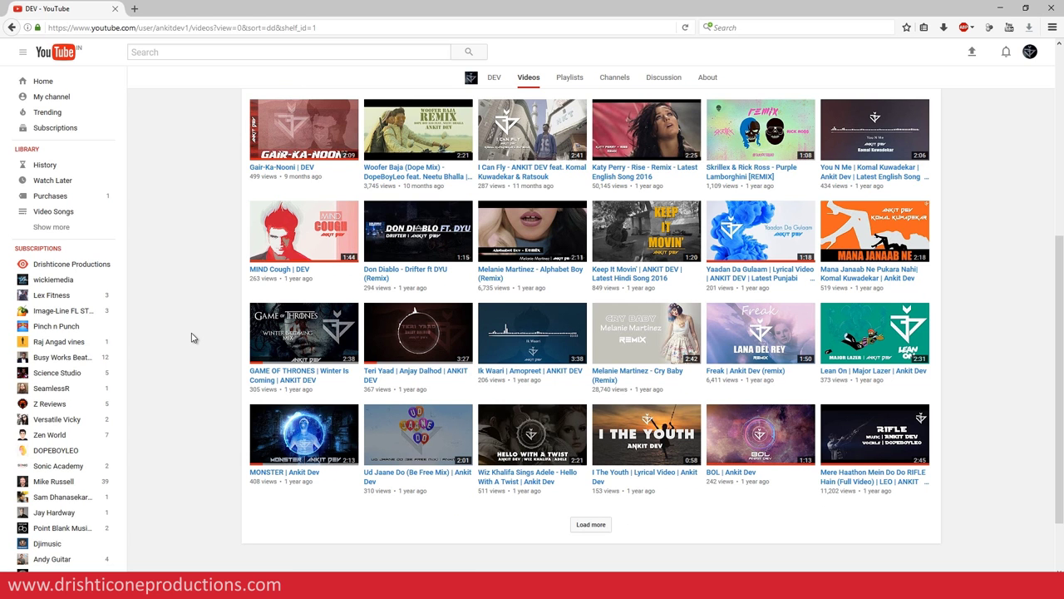
scroll(191, 337, "up", 2)
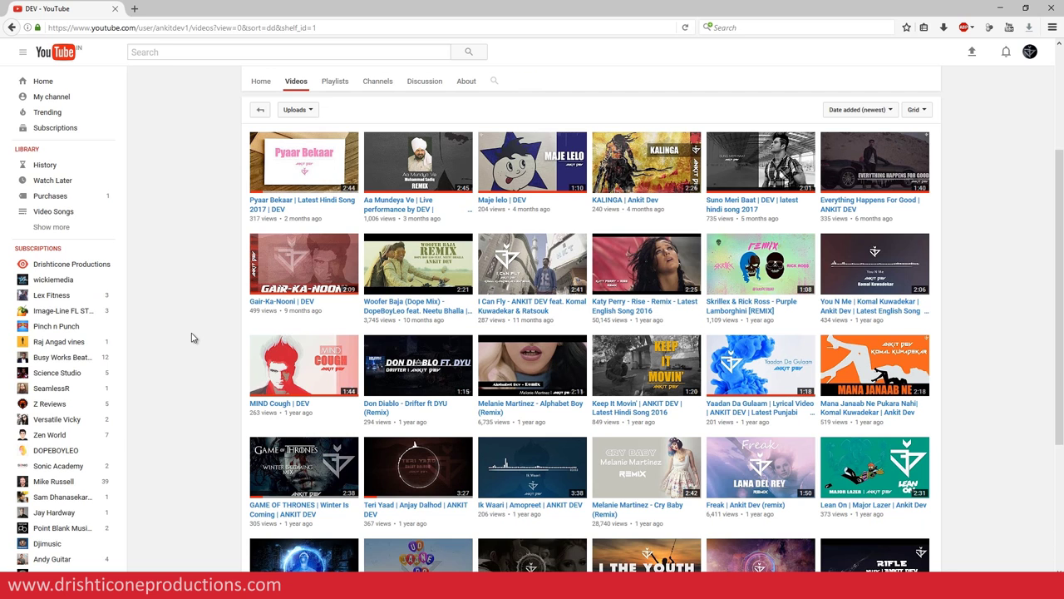
Open the Suno Meri Baat video and listen to excerpts of the song, skipping ahead to about 0:59.
left_click(728, 203)
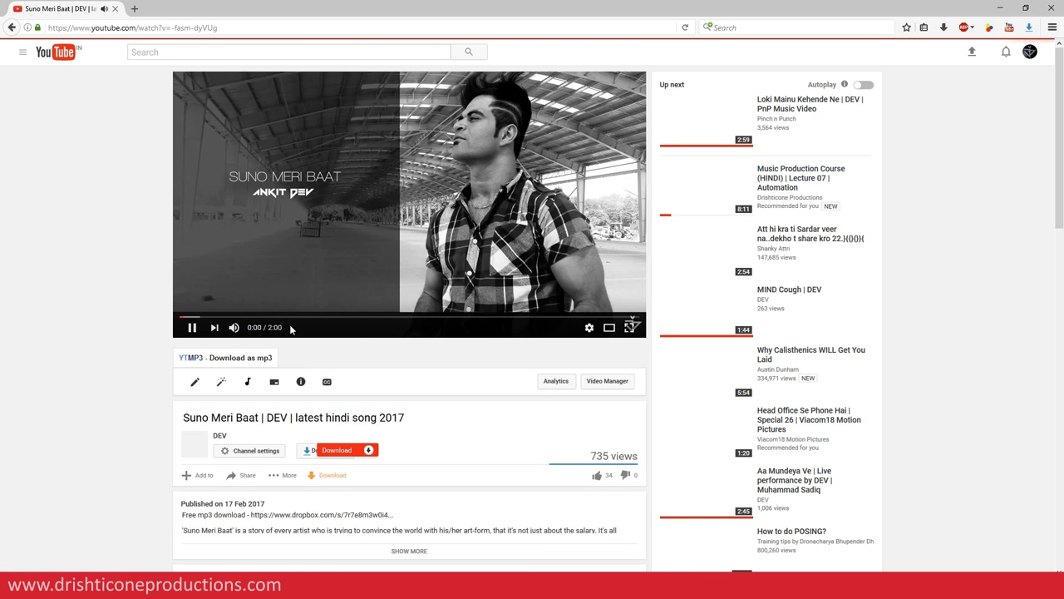
left_click(303, 319)
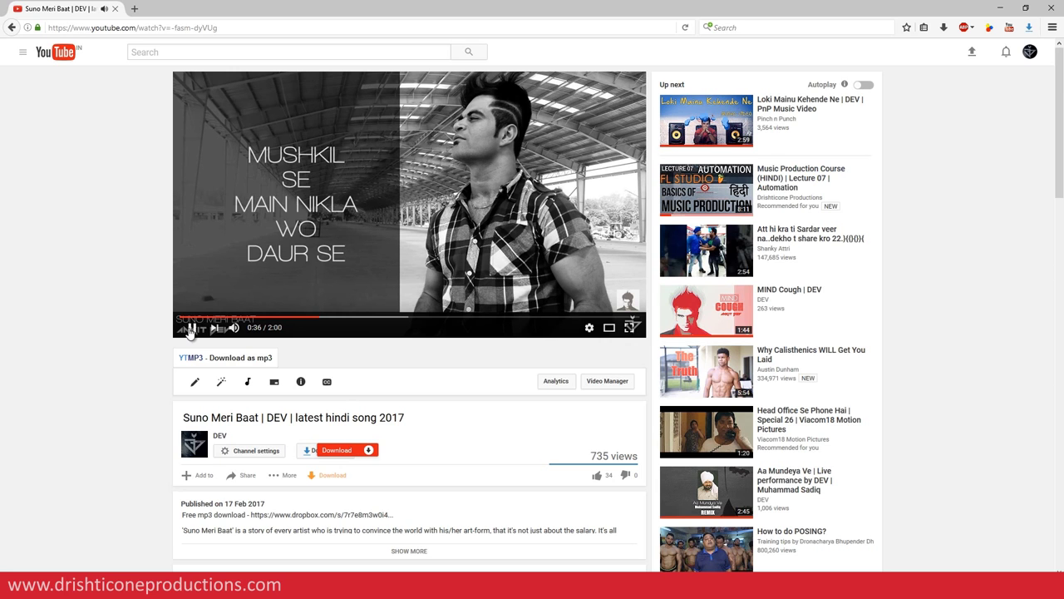
left_click(192, 329)
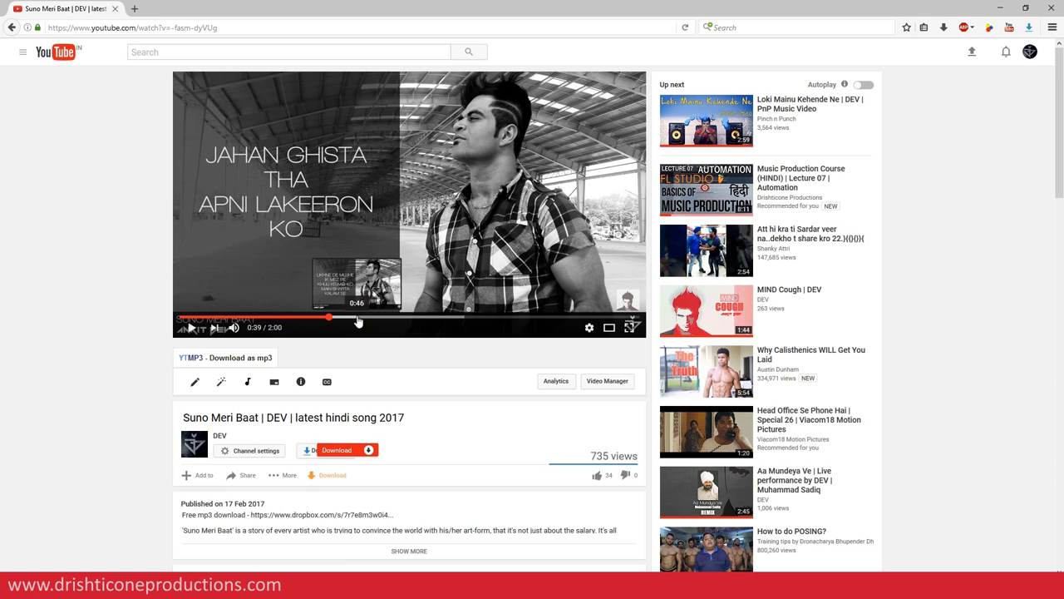
left_click_drag(357, 318, 404, 321)
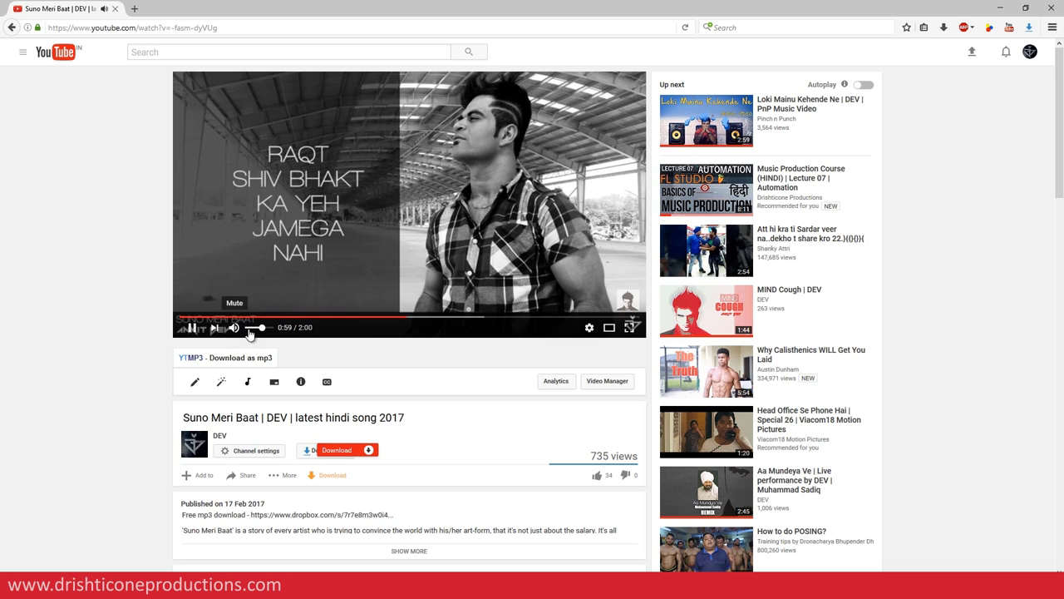